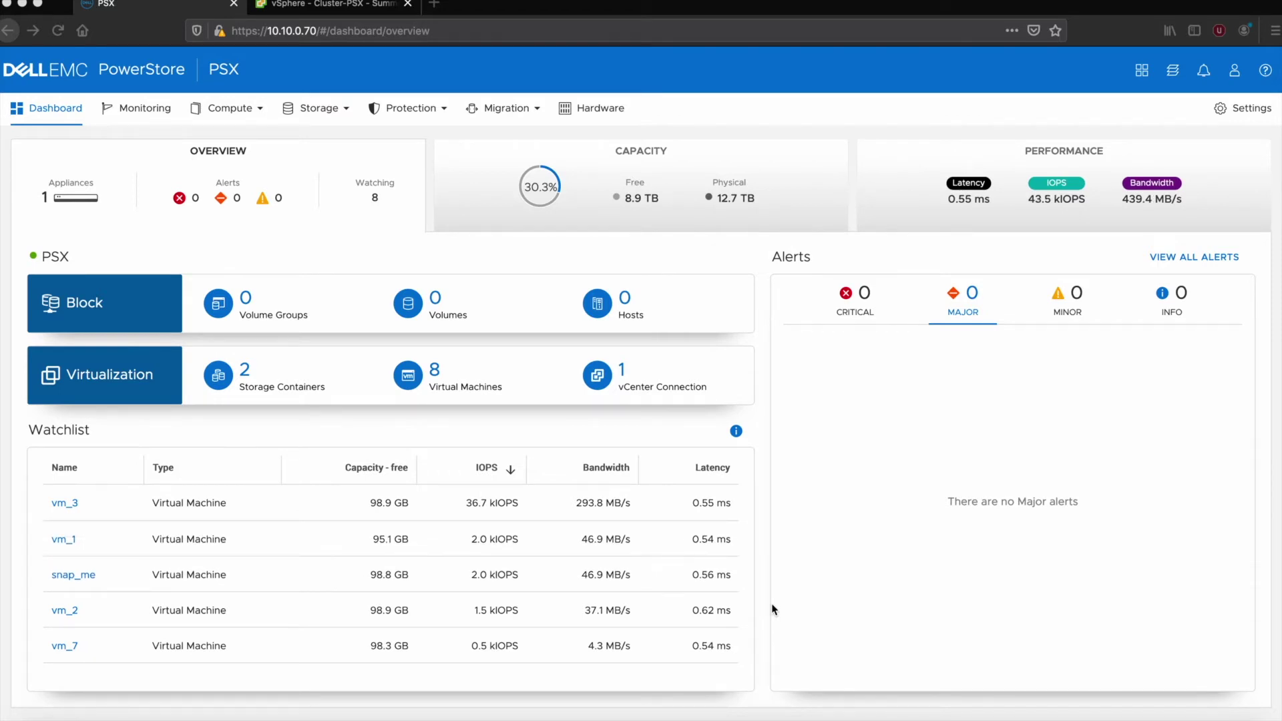
- Switch to vSphere Client to see Cluster-PSX with its two hosts and VMs vm_1 through vm_7
left_click(319, 8)
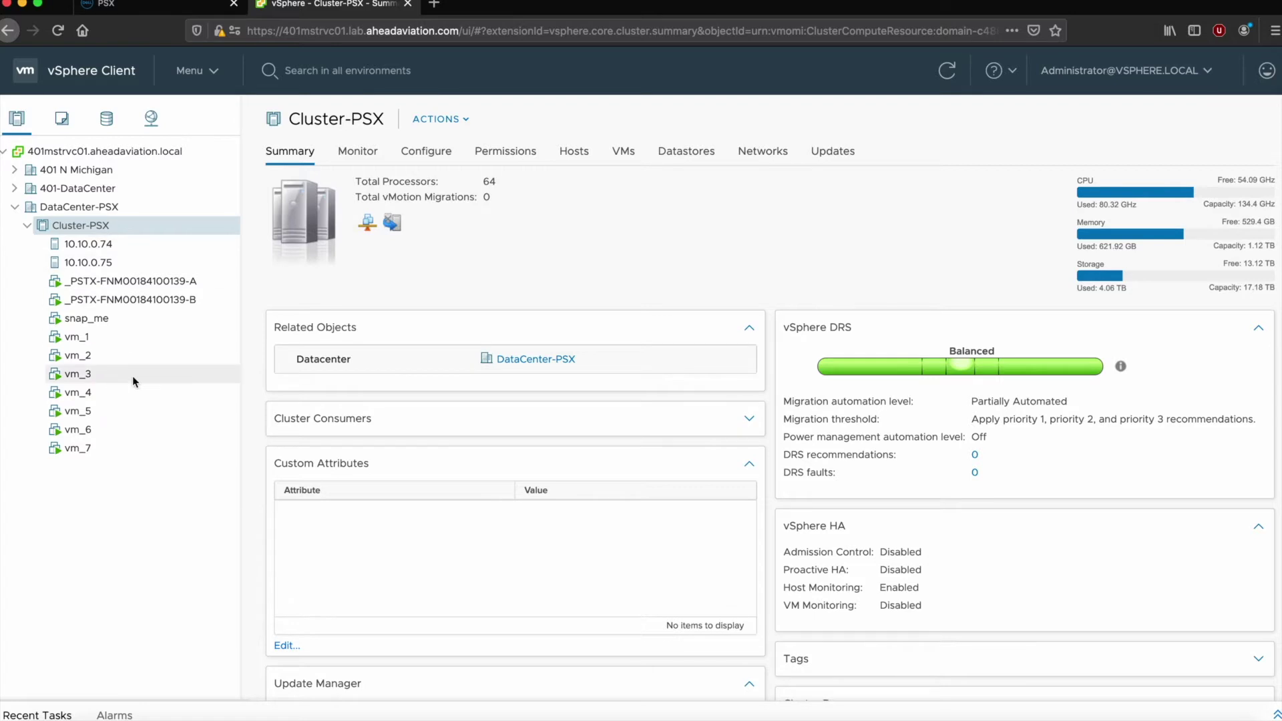
- Return to the PowerStore PSX dashboard showing 2 storage containers and 8 virtual machines
left_click(154, 11)
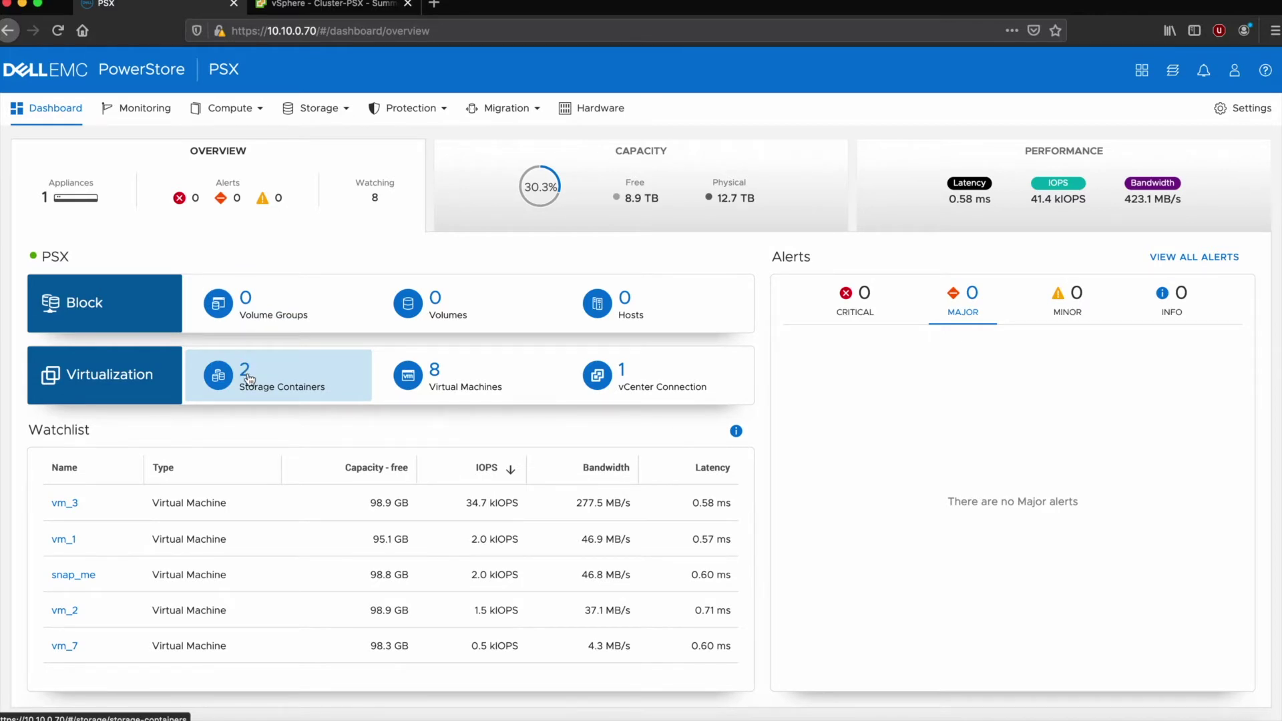
- Show the demo storage container's capacity: 18.6% used, 4.1 TB free, 5 virtual volumes
left_click(248, 379)
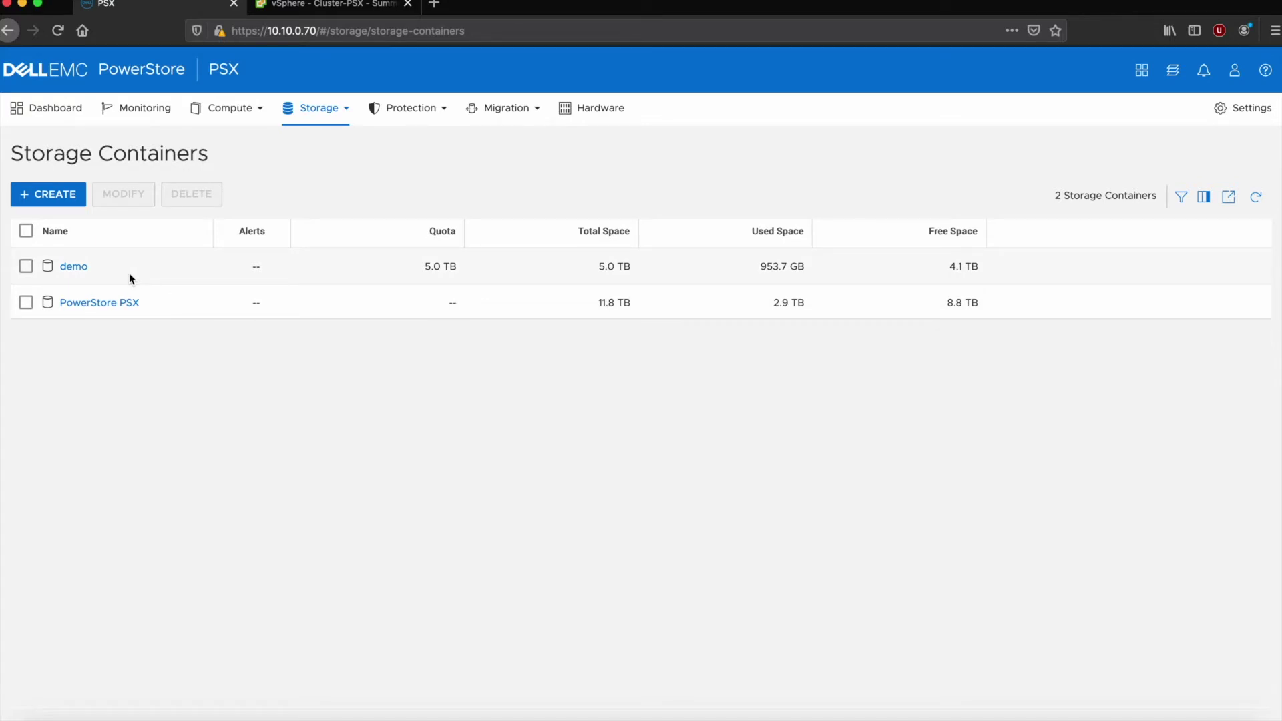
left_click(84, 267)
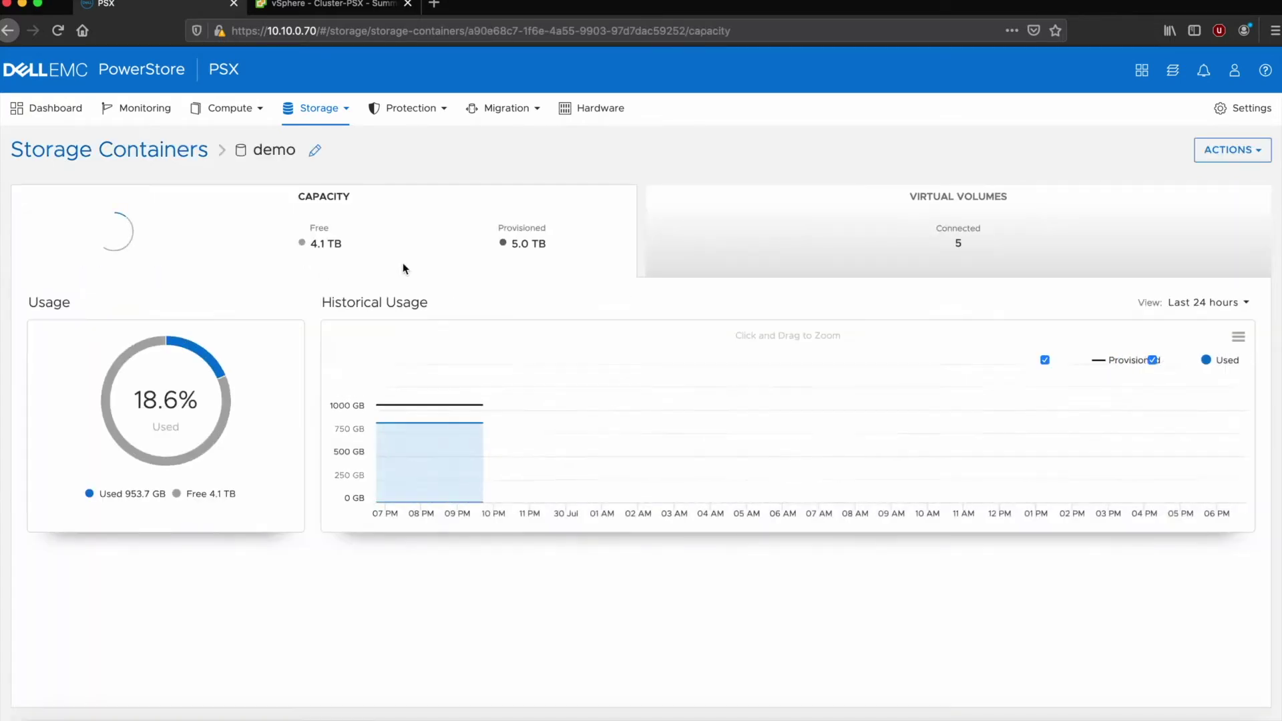
left_click(1232, 149)
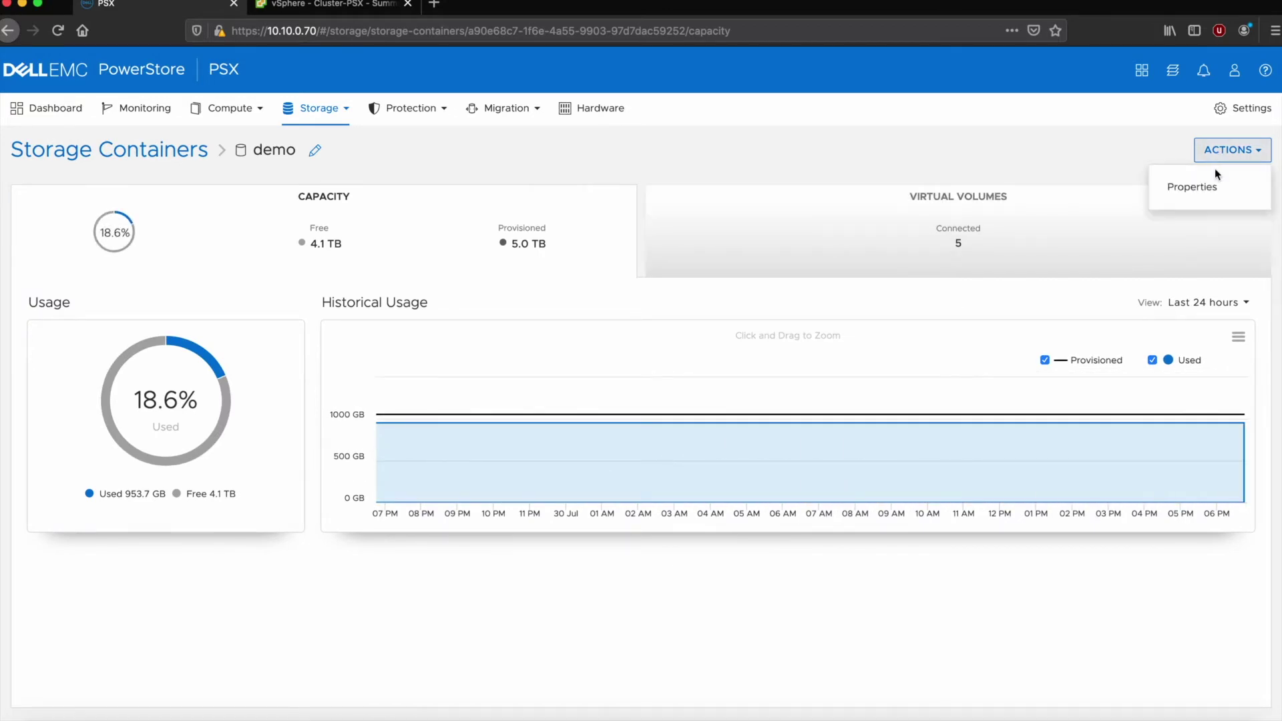
left_click(1211, 179)
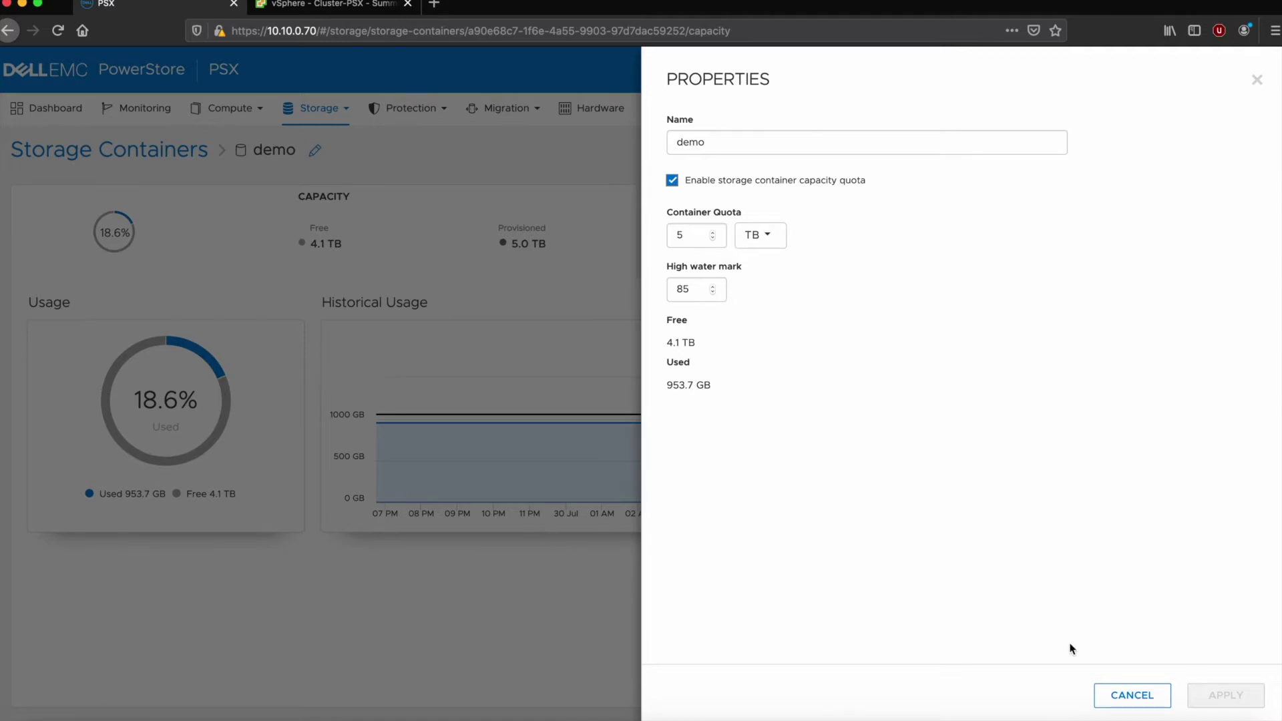
left_click(1118, 696)
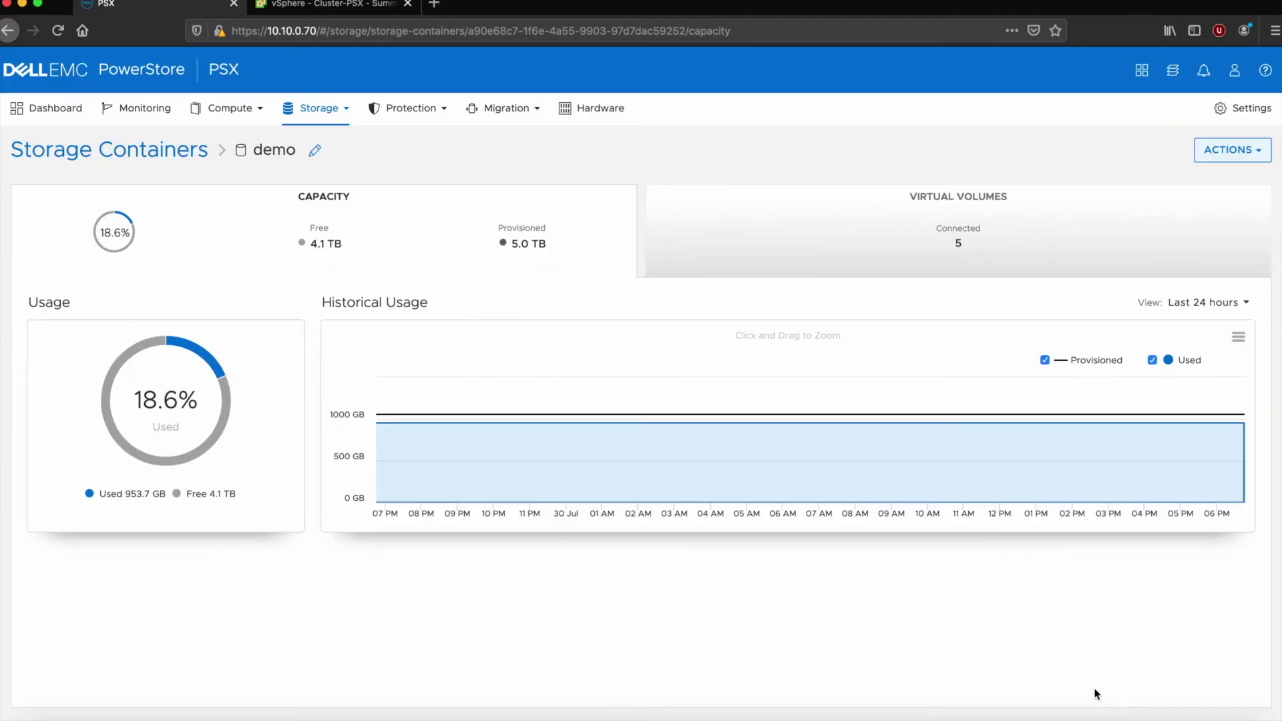
left_click(27, 108)
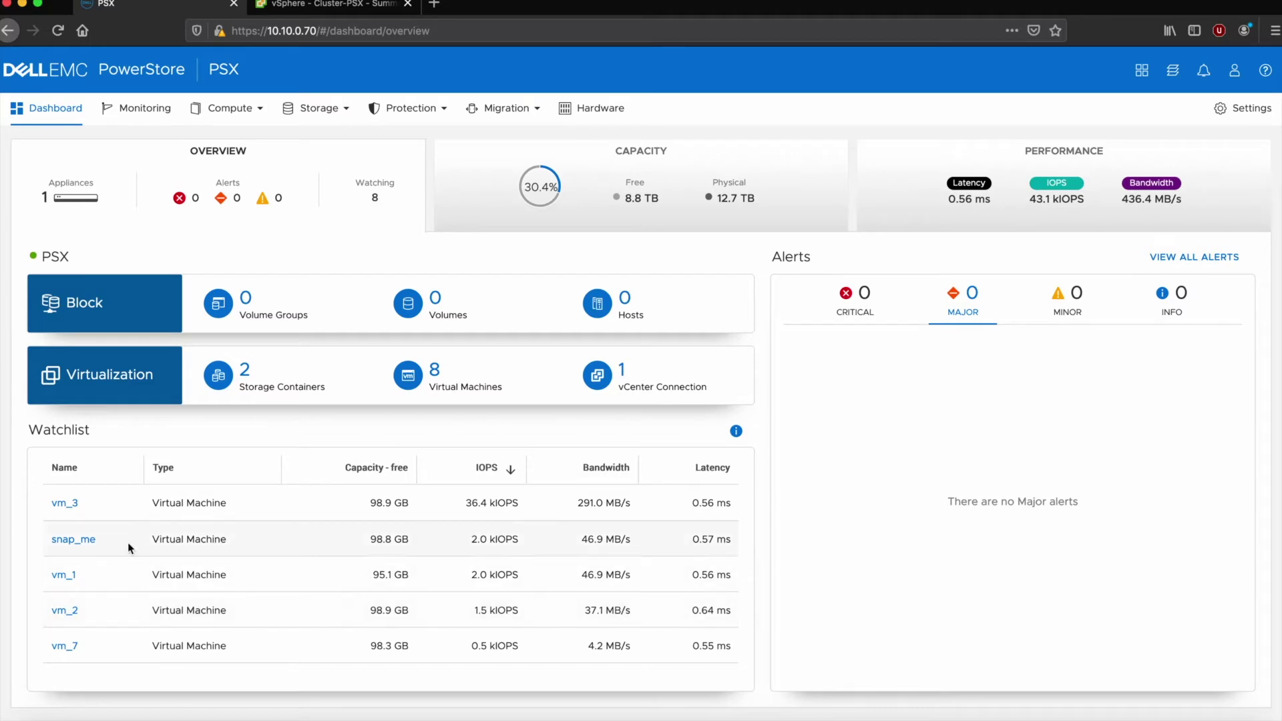
- Open snap_me from the Watchlist to see 90.6% used and 98.8 GB free under daily_snaps
left_click(90, 539)
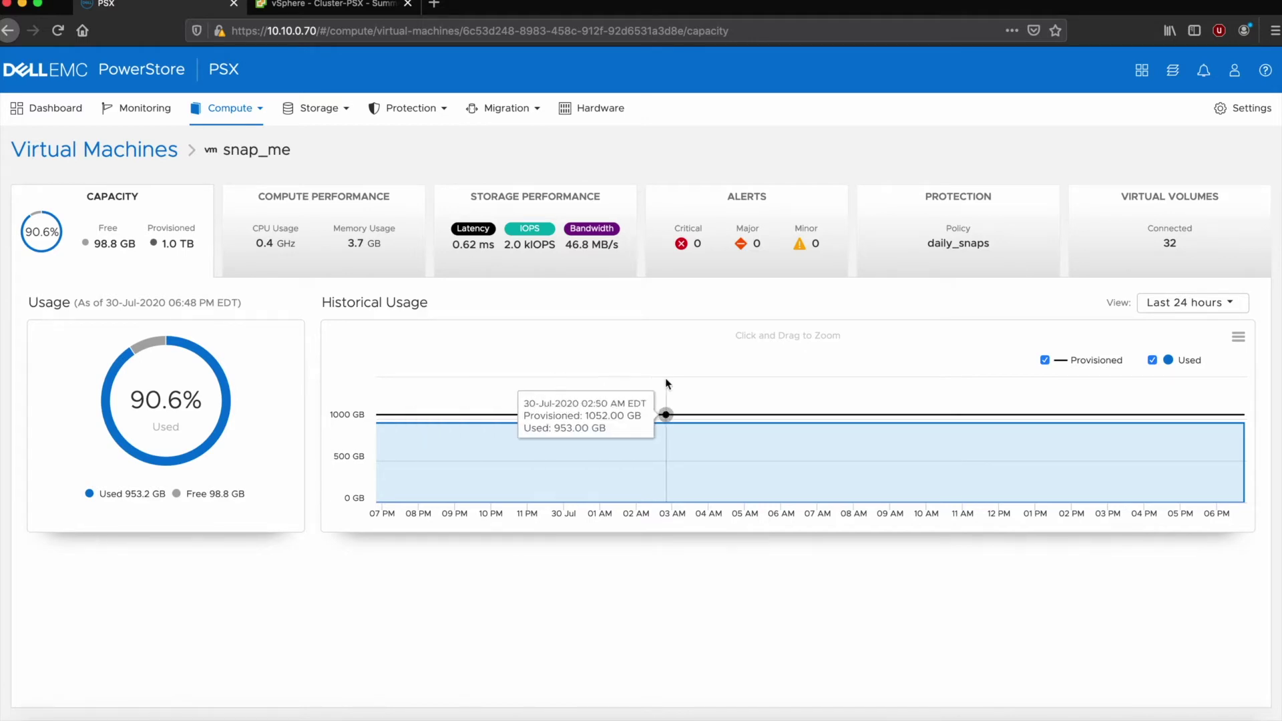
- List snap_me's 14 daily_snaps snapshots and view the July 24 snapshot's details without changes
left_click(949, 251)
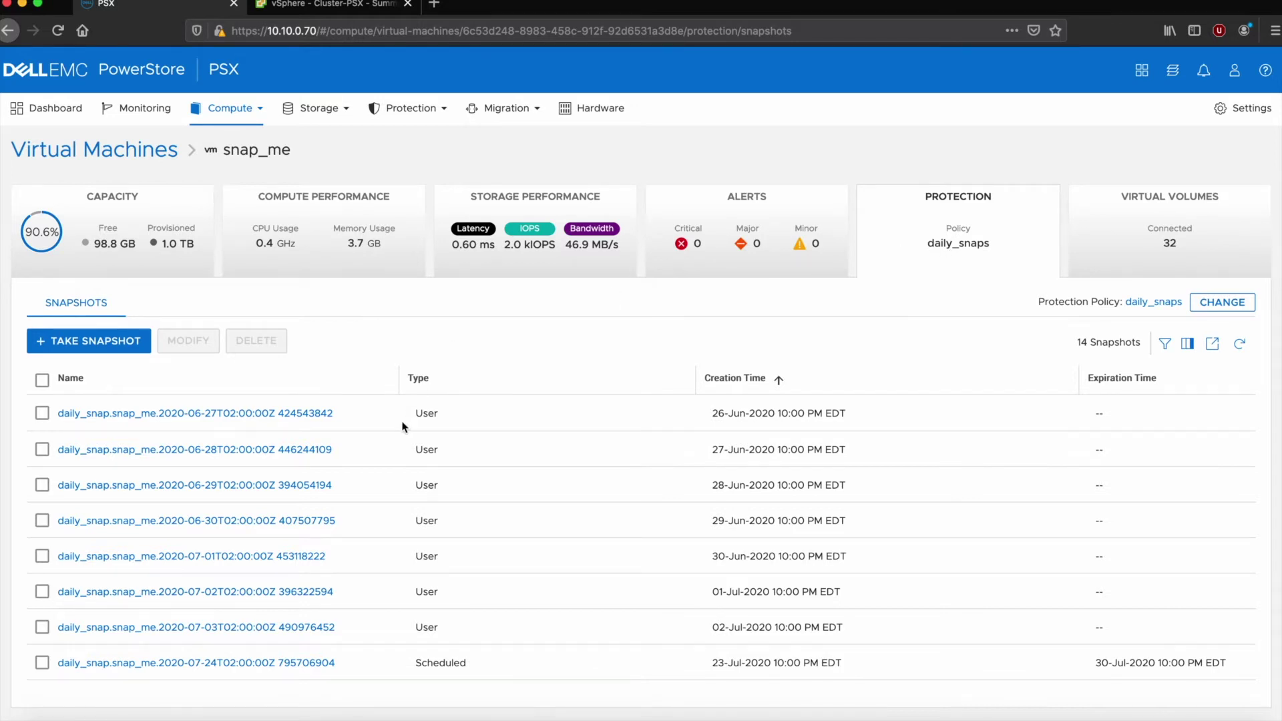
scroll(417, 471, "down", 5)
scroll(416, 471, "up", 4)
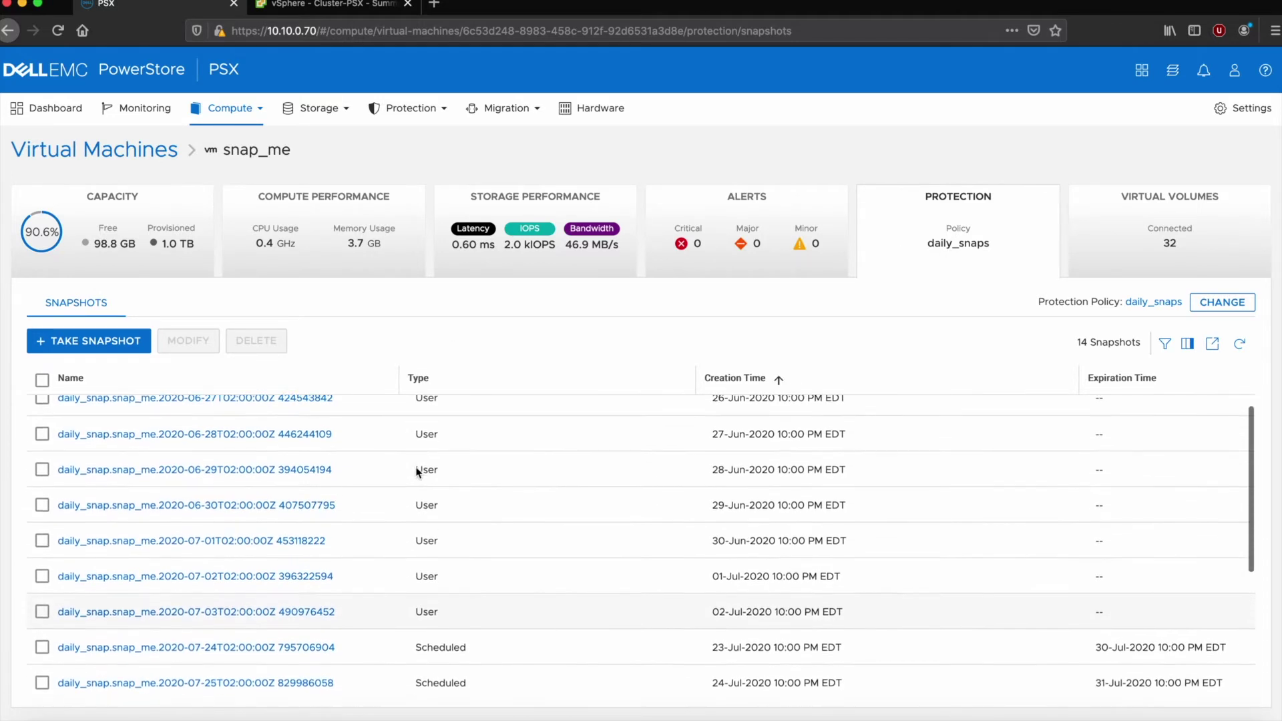
scroll(417, 471, "down", 3)
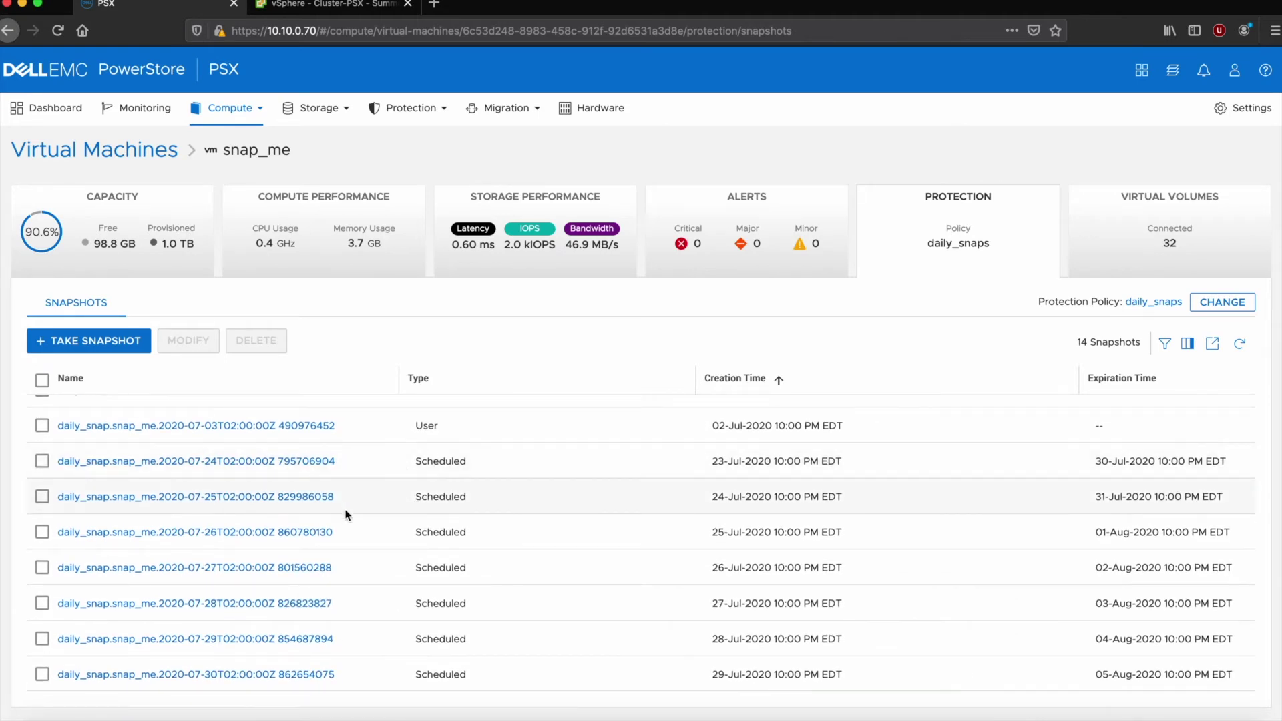
mouse_move(1146, 305)
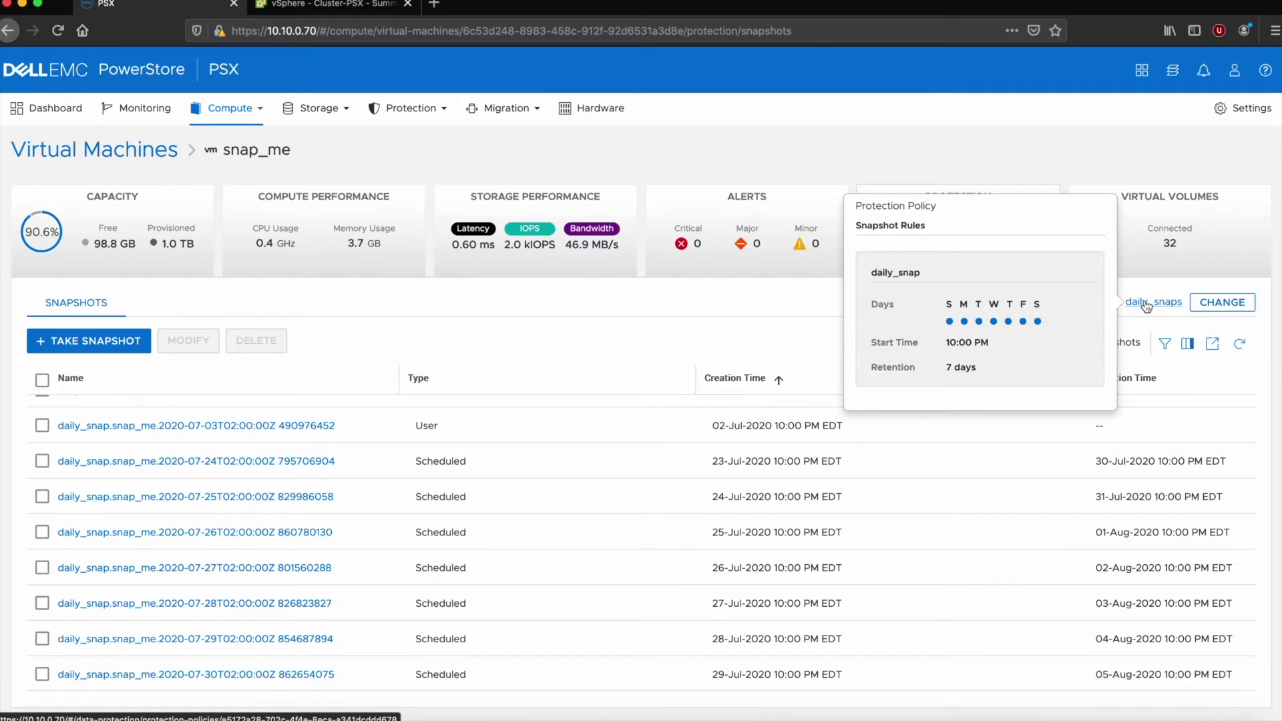
left_click(326, 462)
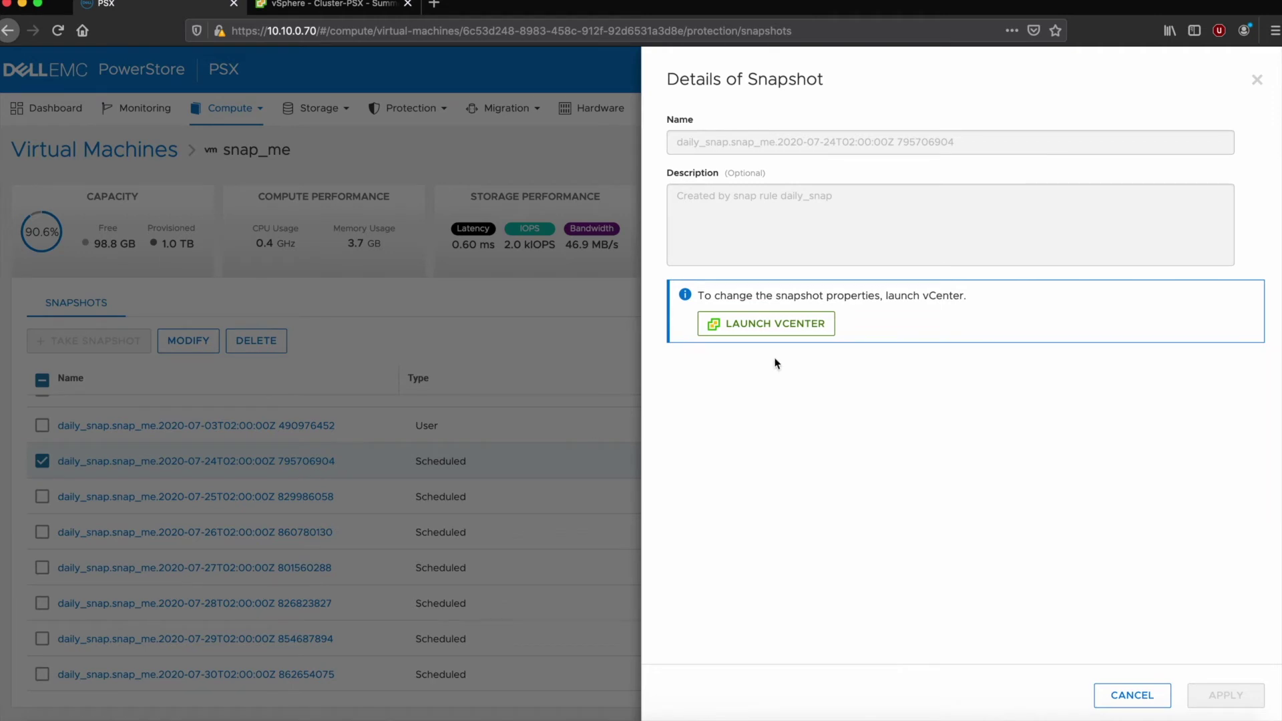
left_click(1114, 697)
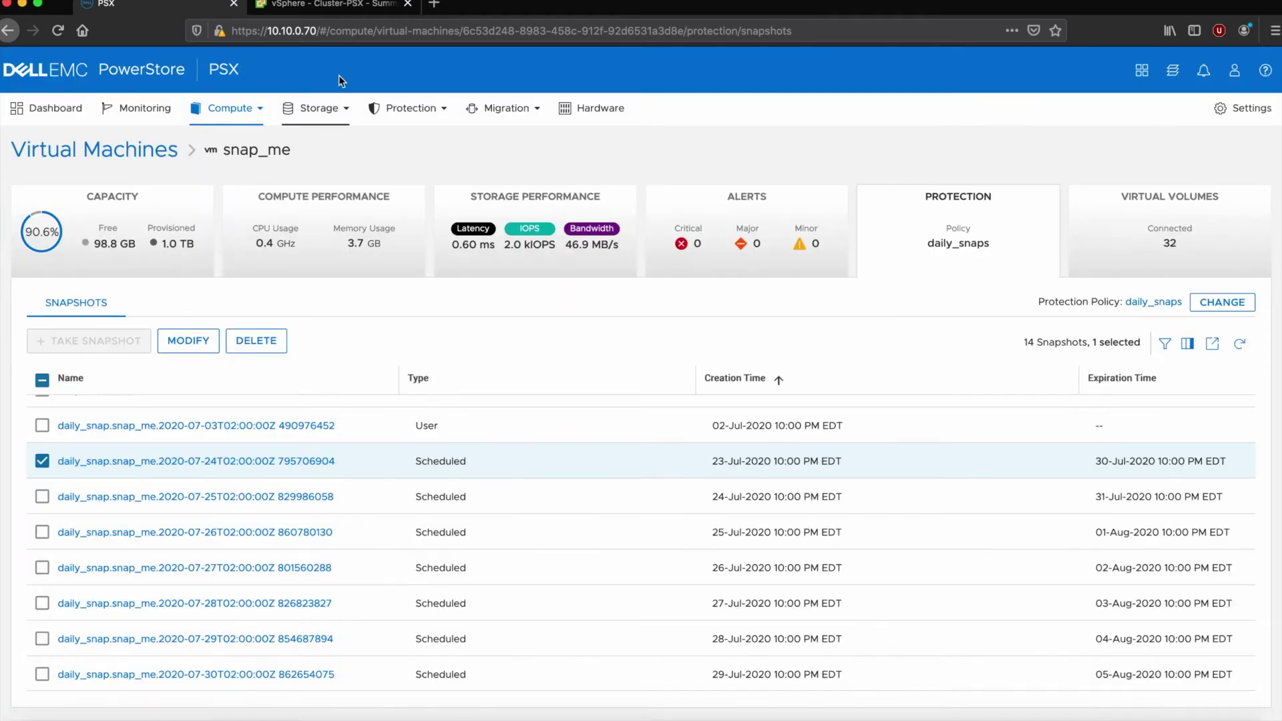
left_click(339, 13)
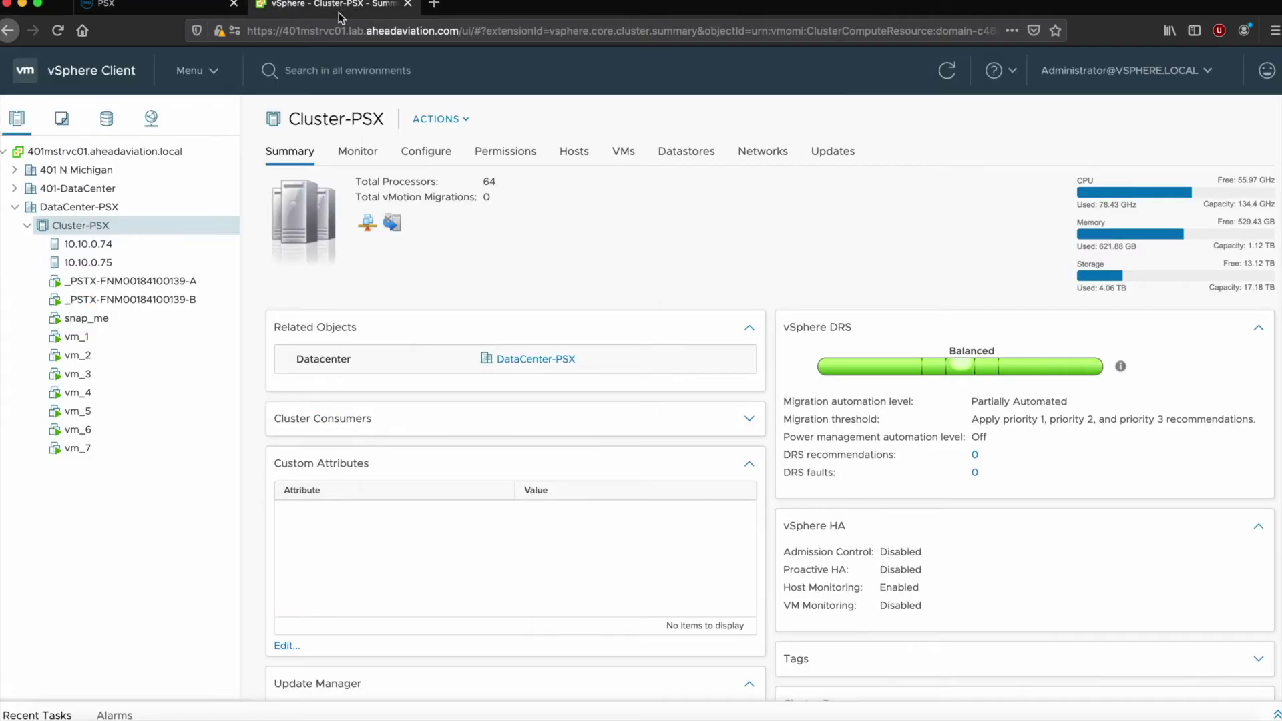
left_click(91, 323)
right_click(91, 322)
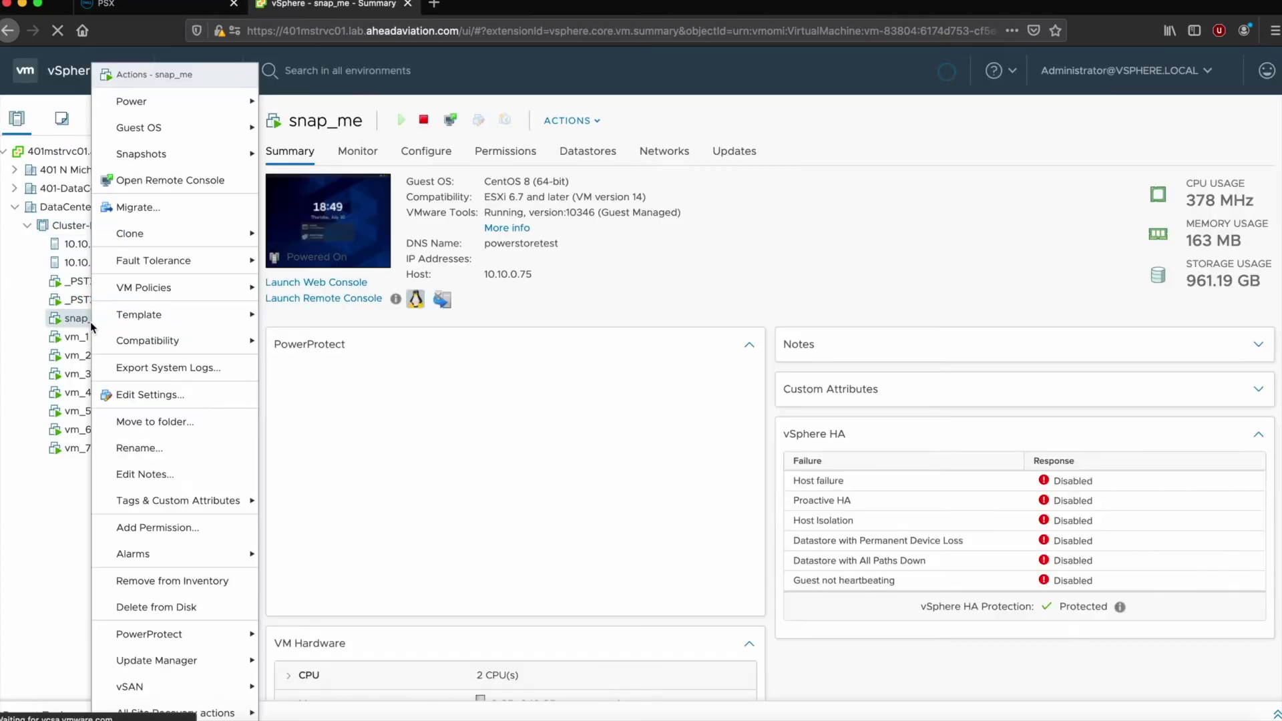
mouse_move(183, 162)
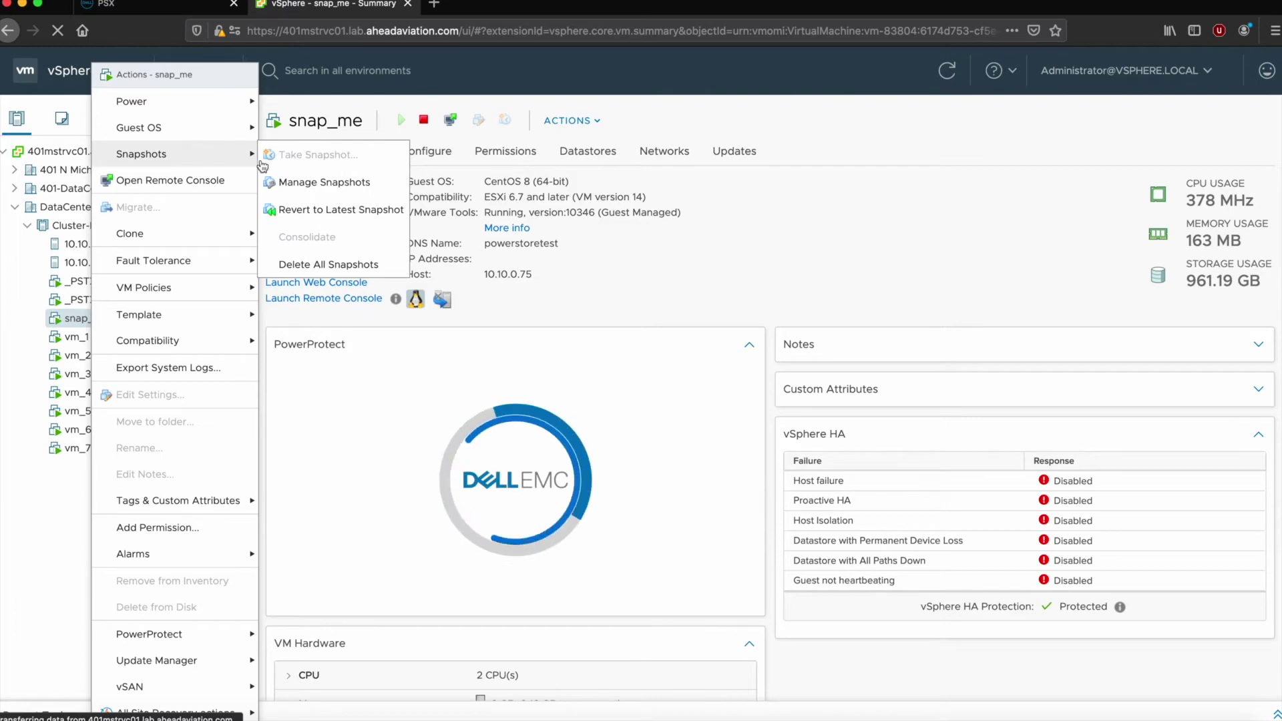
left_click(306, 187)
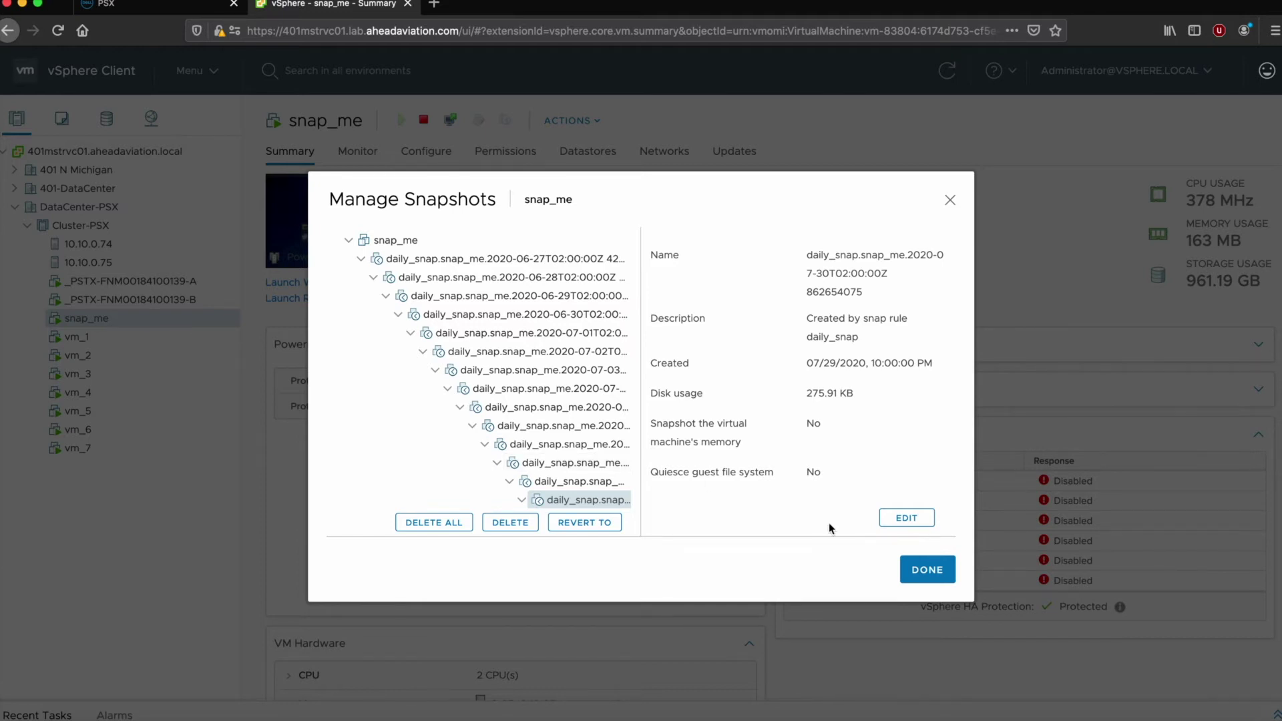
left_click(927, 569)
- Go to the array dashboard and review its capacity details
left_click(190, 9)
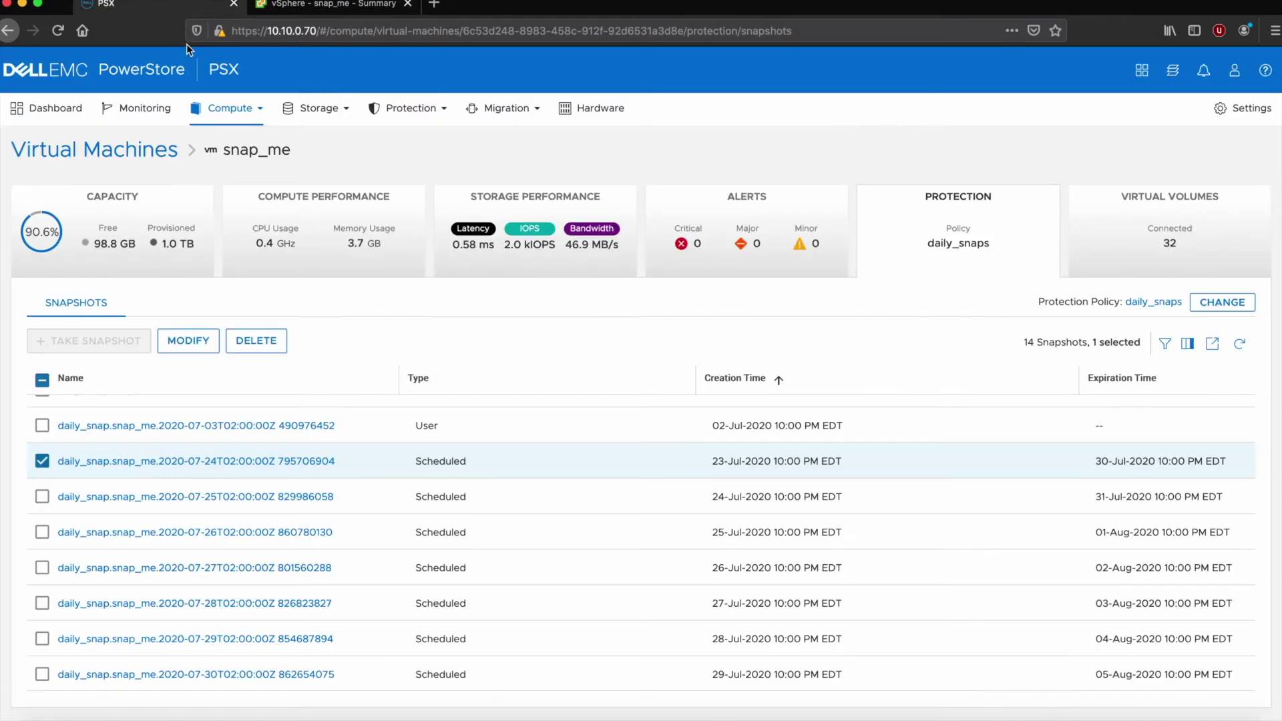
left_click(46, 110)
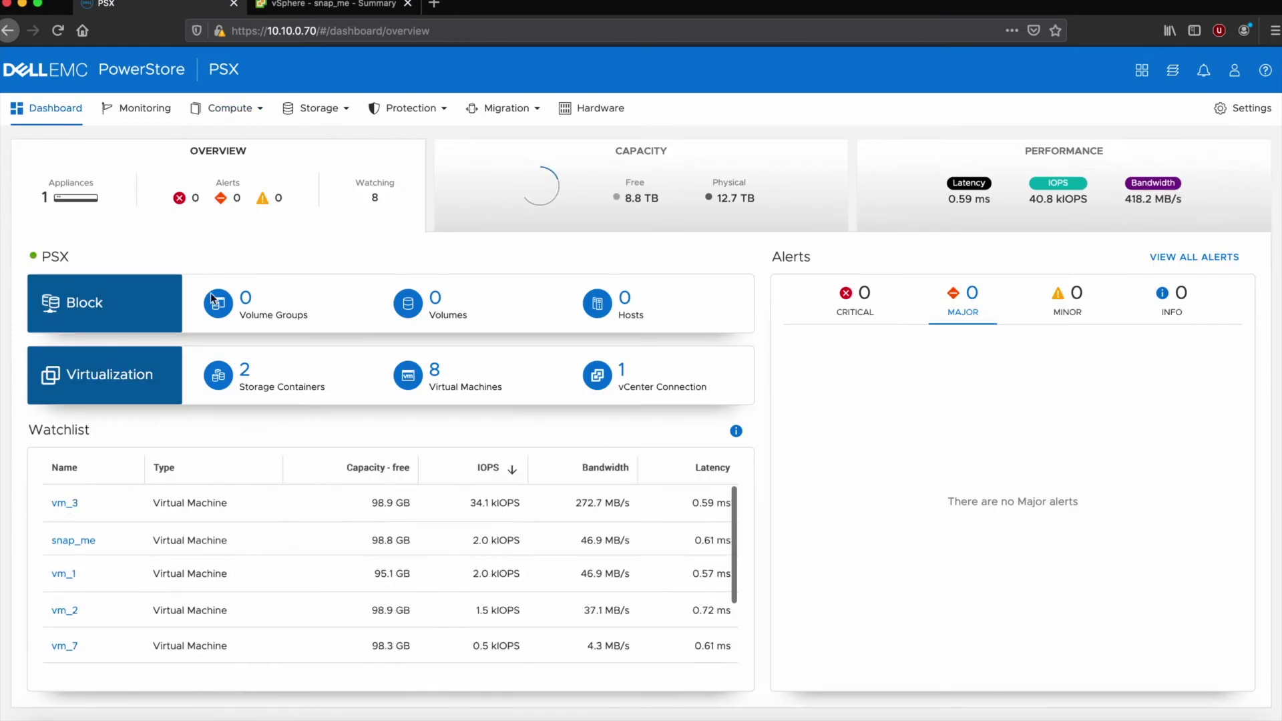
left_click(583, 200)
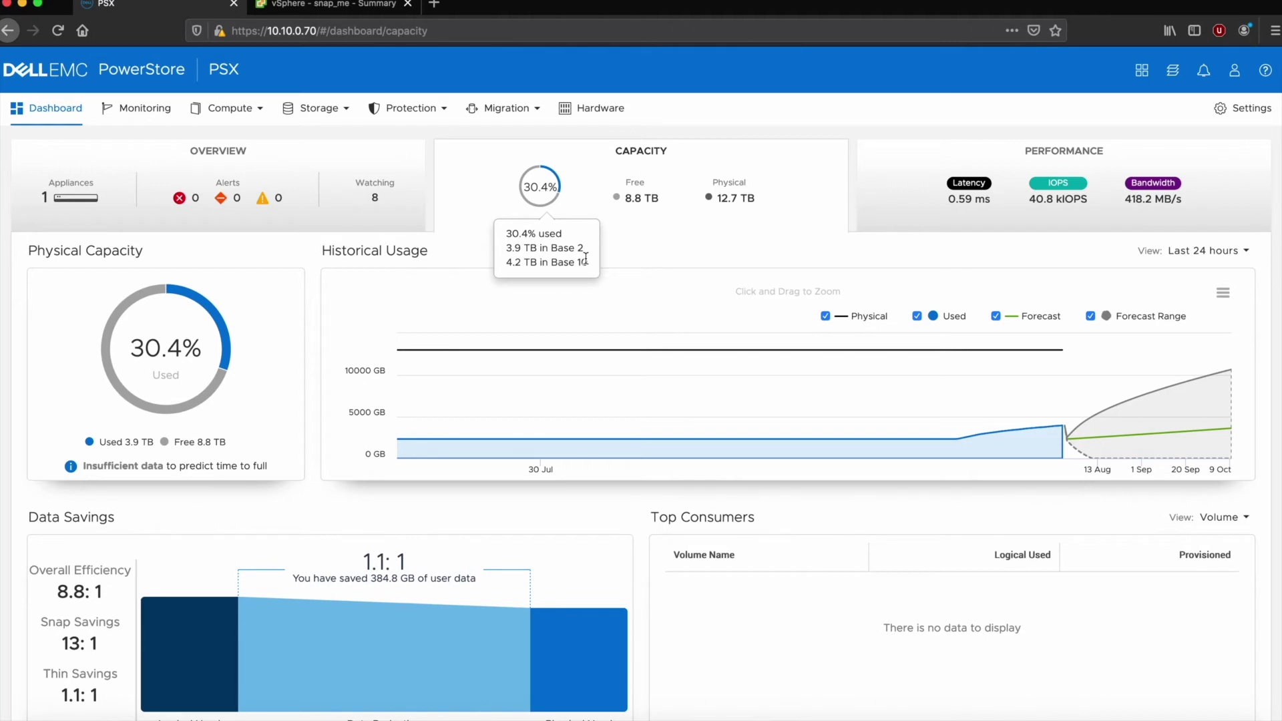
- Zoom the performance chart into 06:25–06:29 PM, then return to the overview
left_click(942, 225)
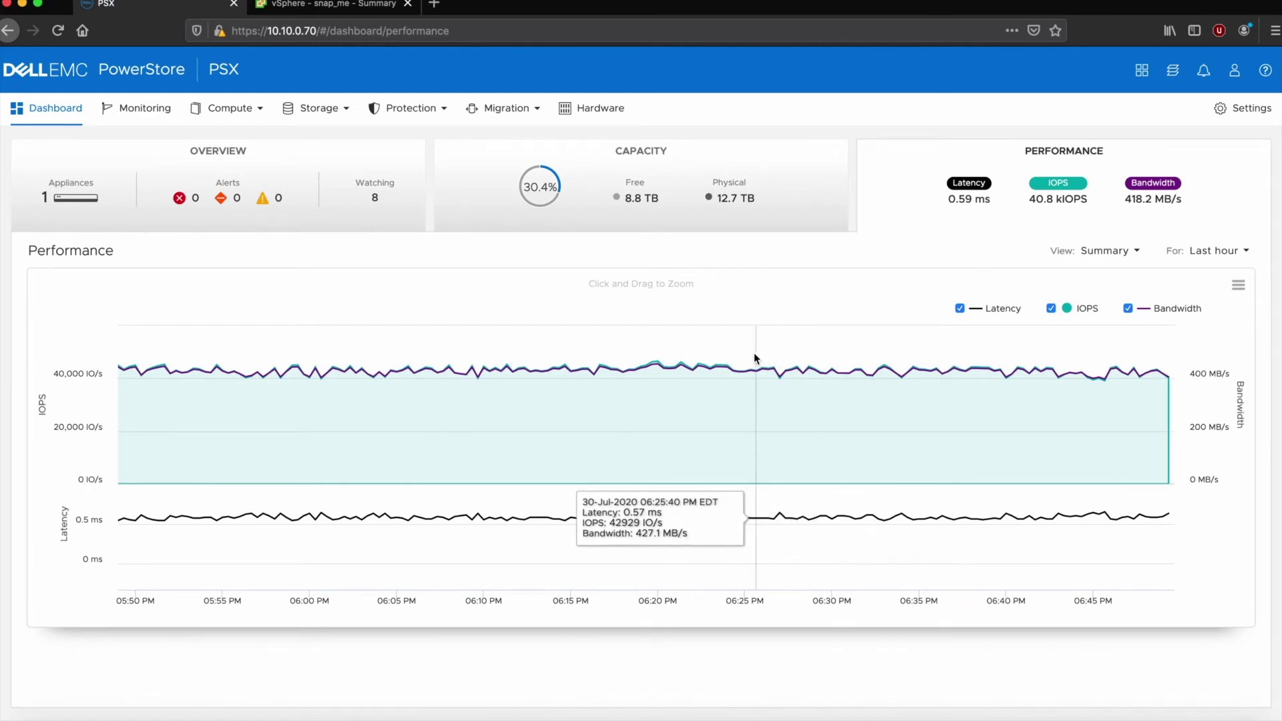
left_click_drag(753, 353, 821, 374)
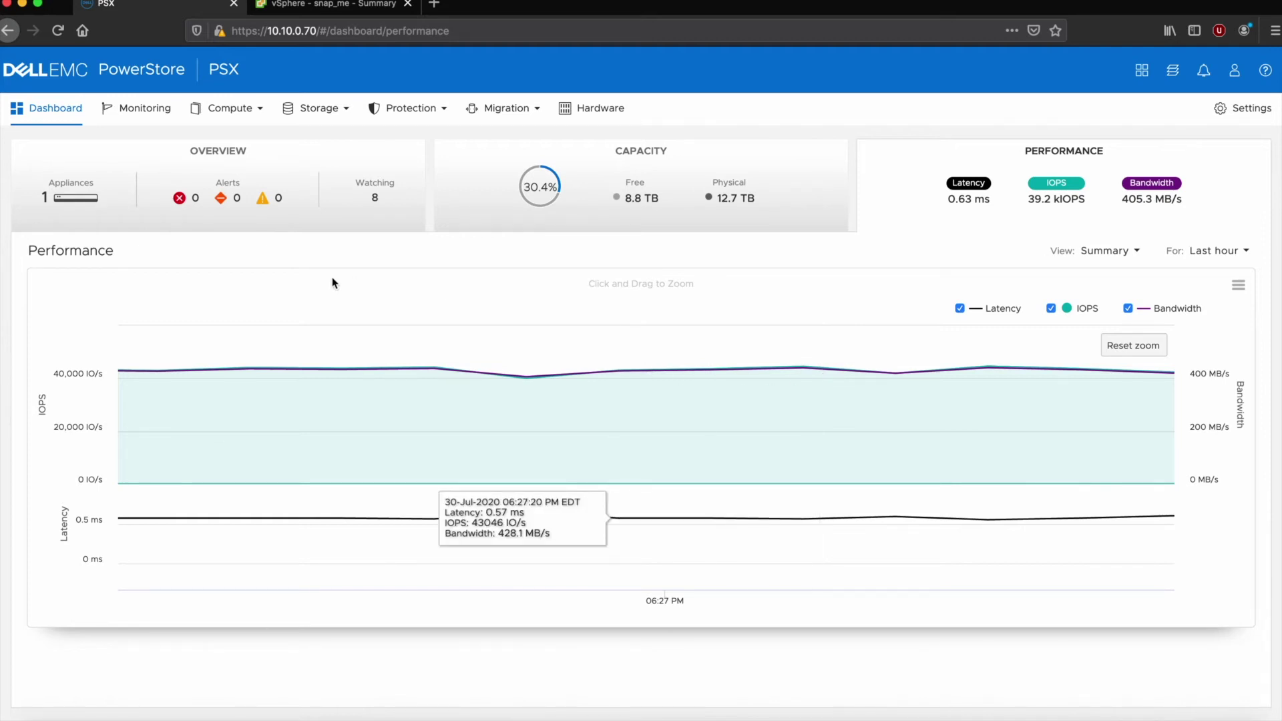
left_click(130, 155)
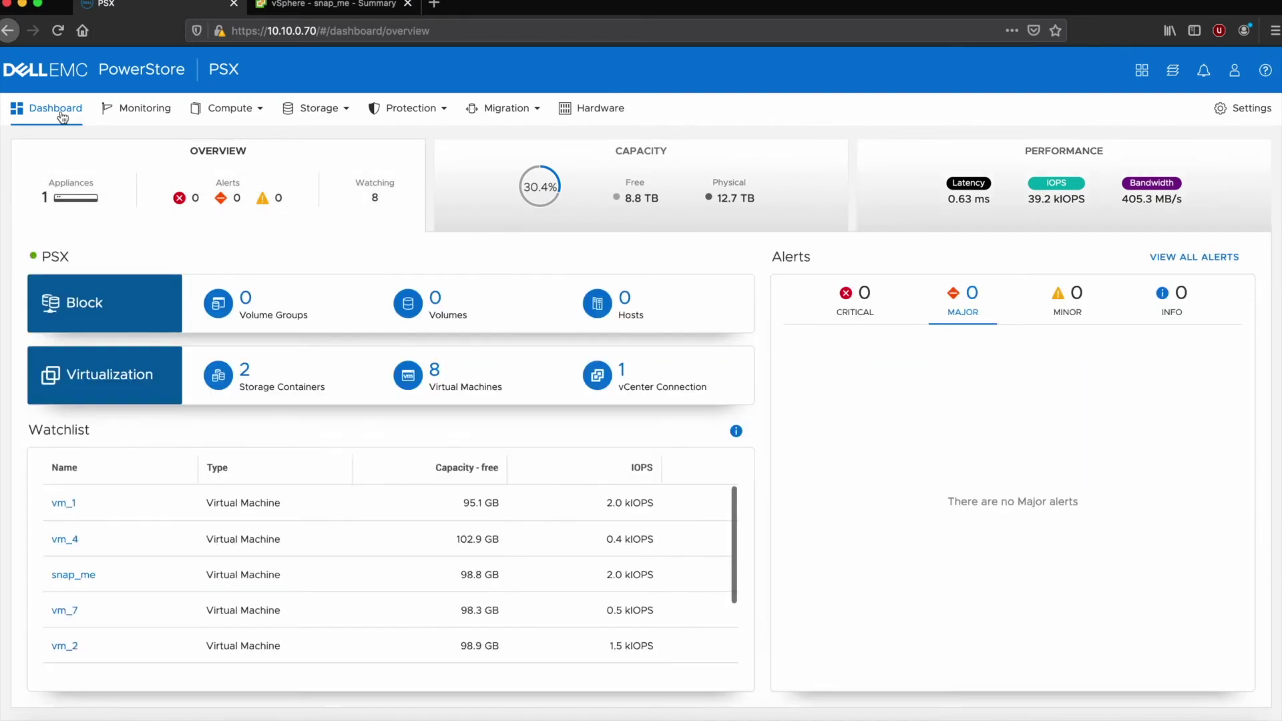
- Check monitoring alerts, then list the 8 CentOS 8 virtual machines led by vm_3
left_click(136, 112)
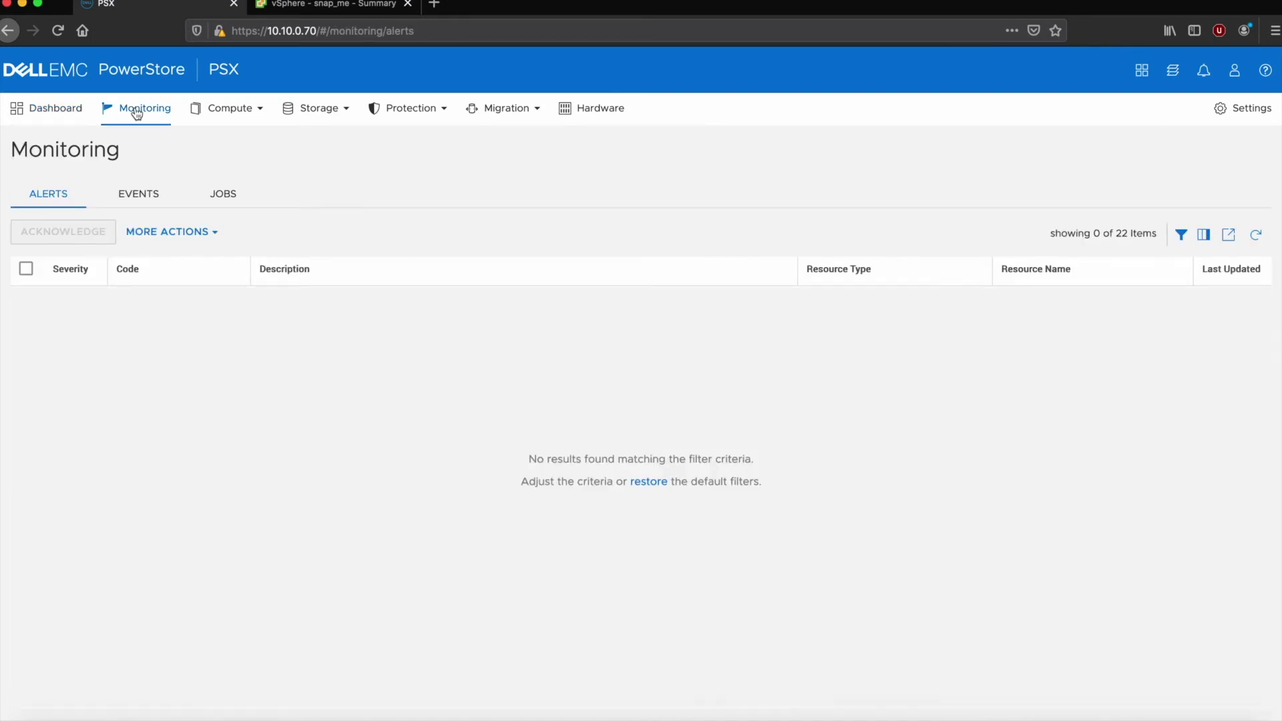
left_click(241, 115)
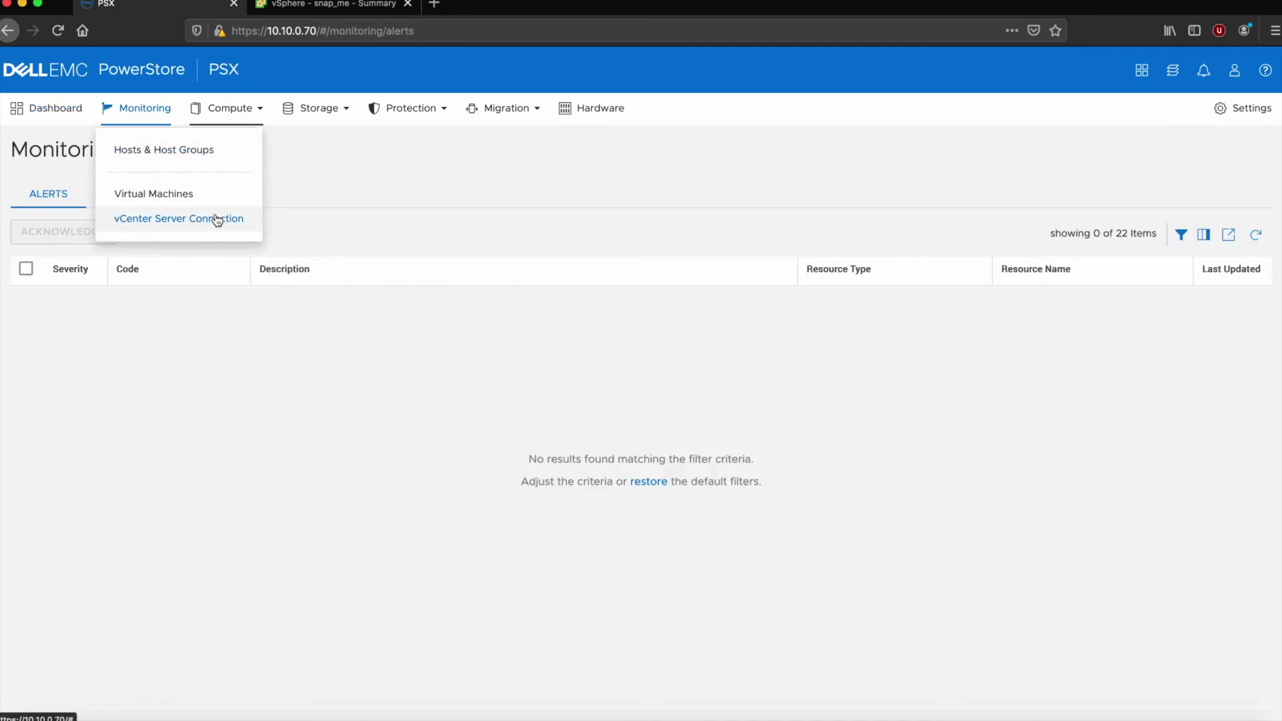
left_click(175, 195)
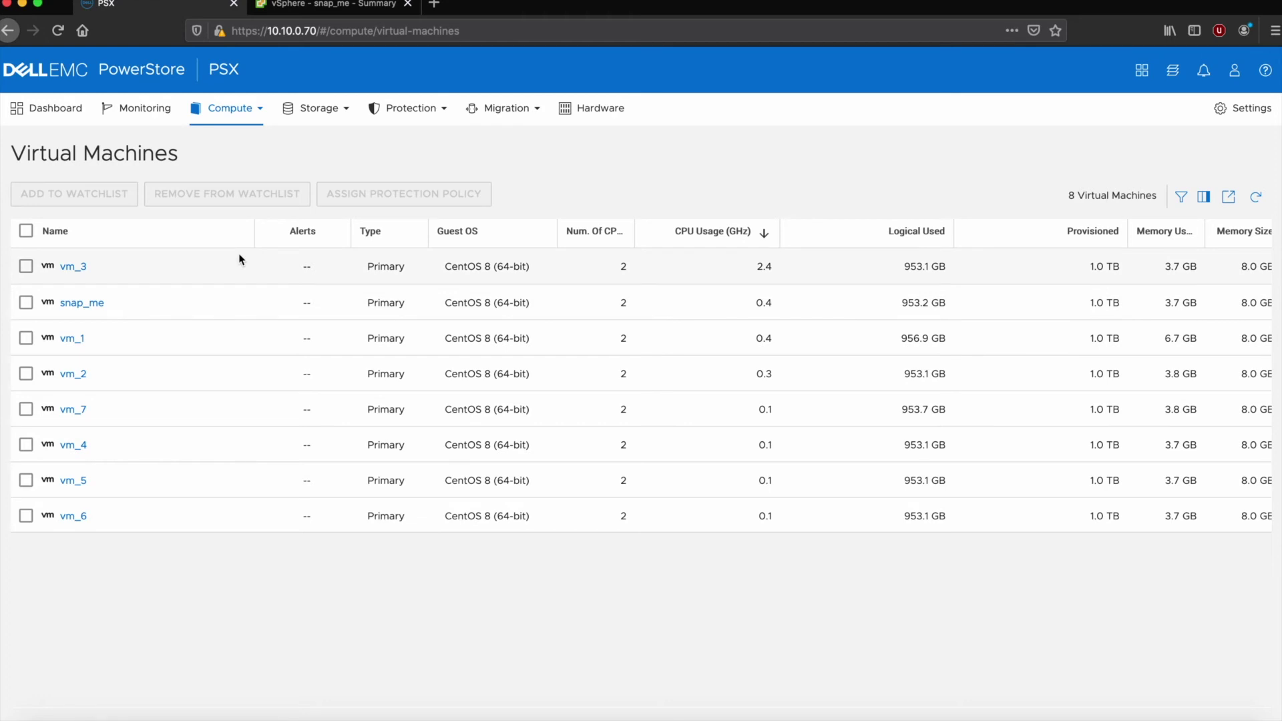
left_click(321, 111)
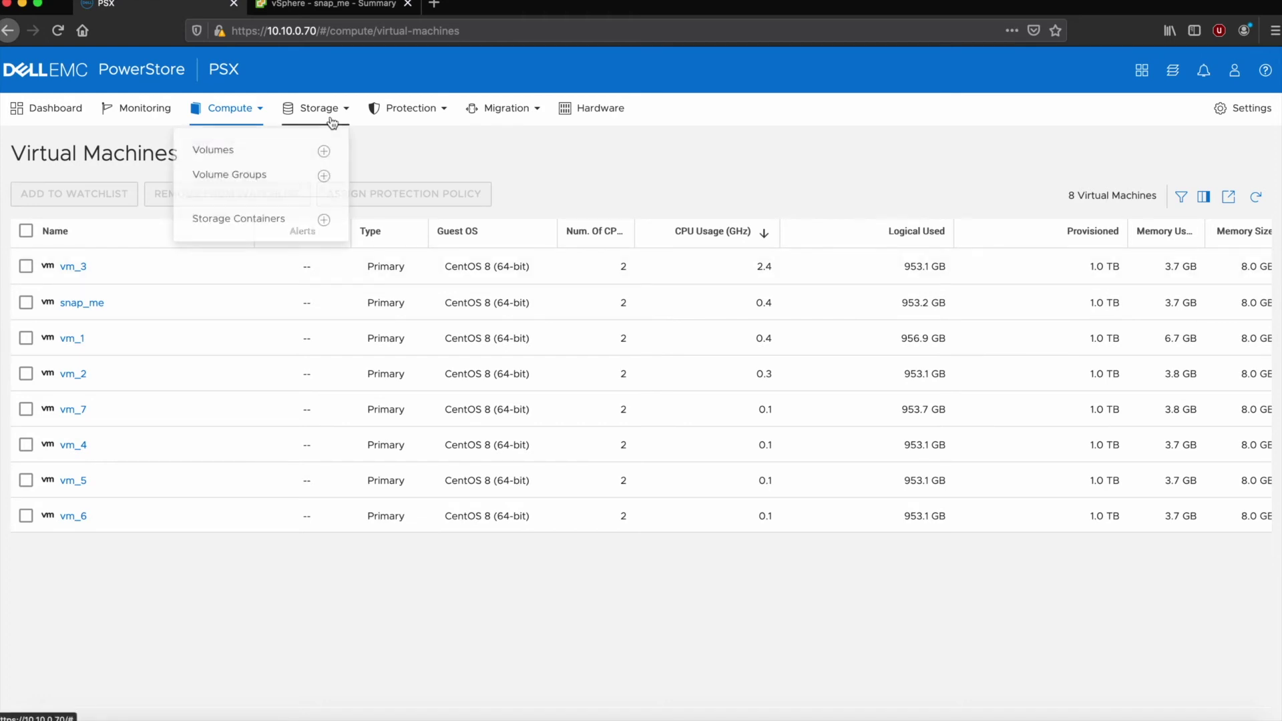
- Check the empty Volumes page, then show protection policies hourly_snaps and daily_snaps, one VM each
left_click(227, 152)
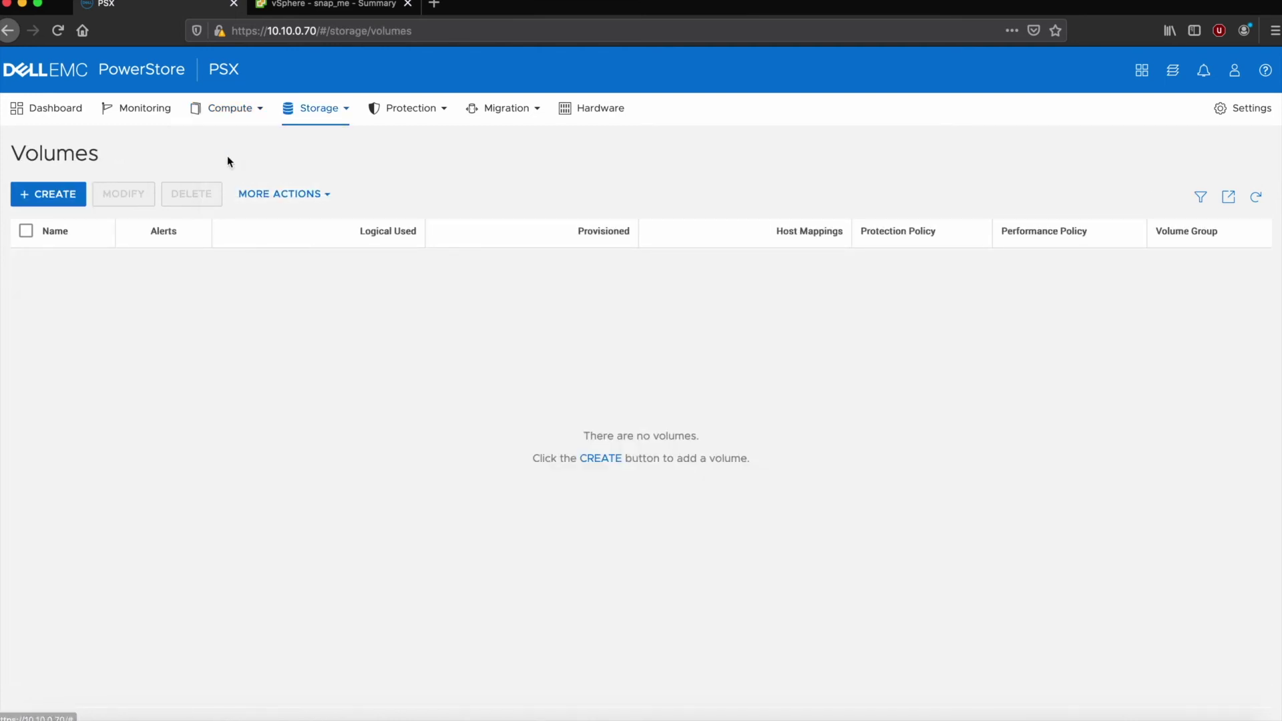
left_click(405, 120)
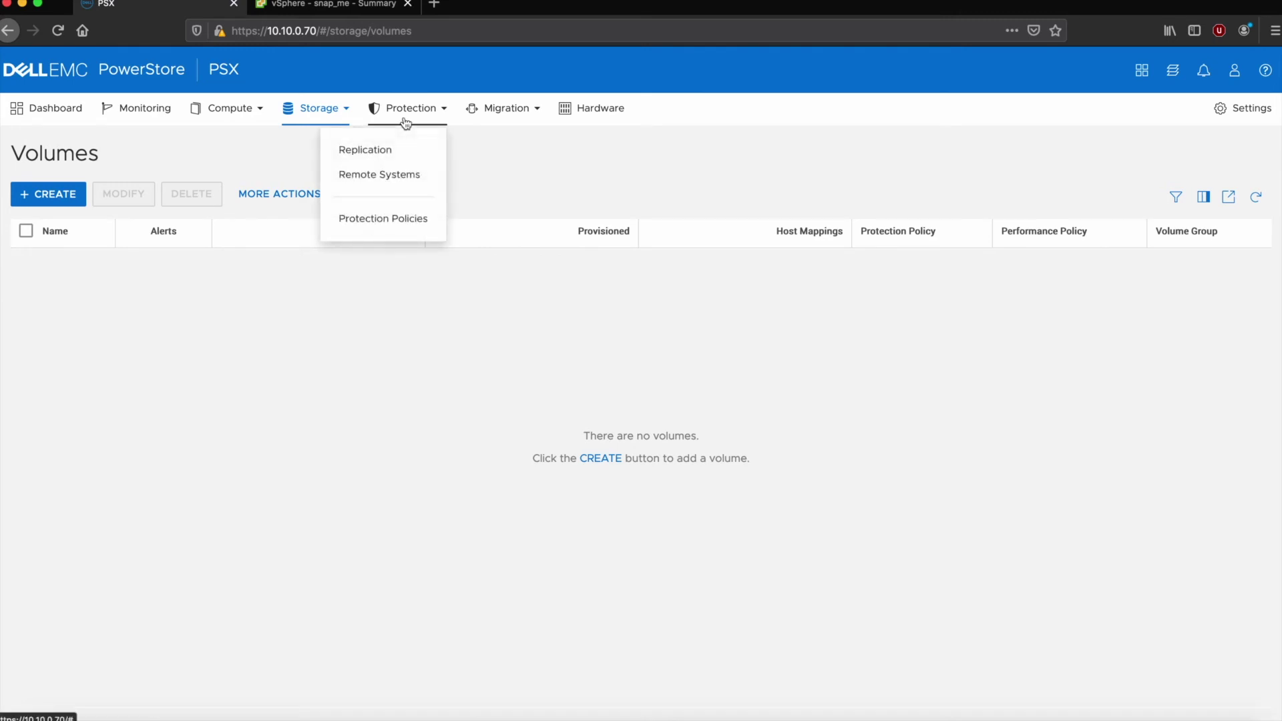
left_click(392, 218)
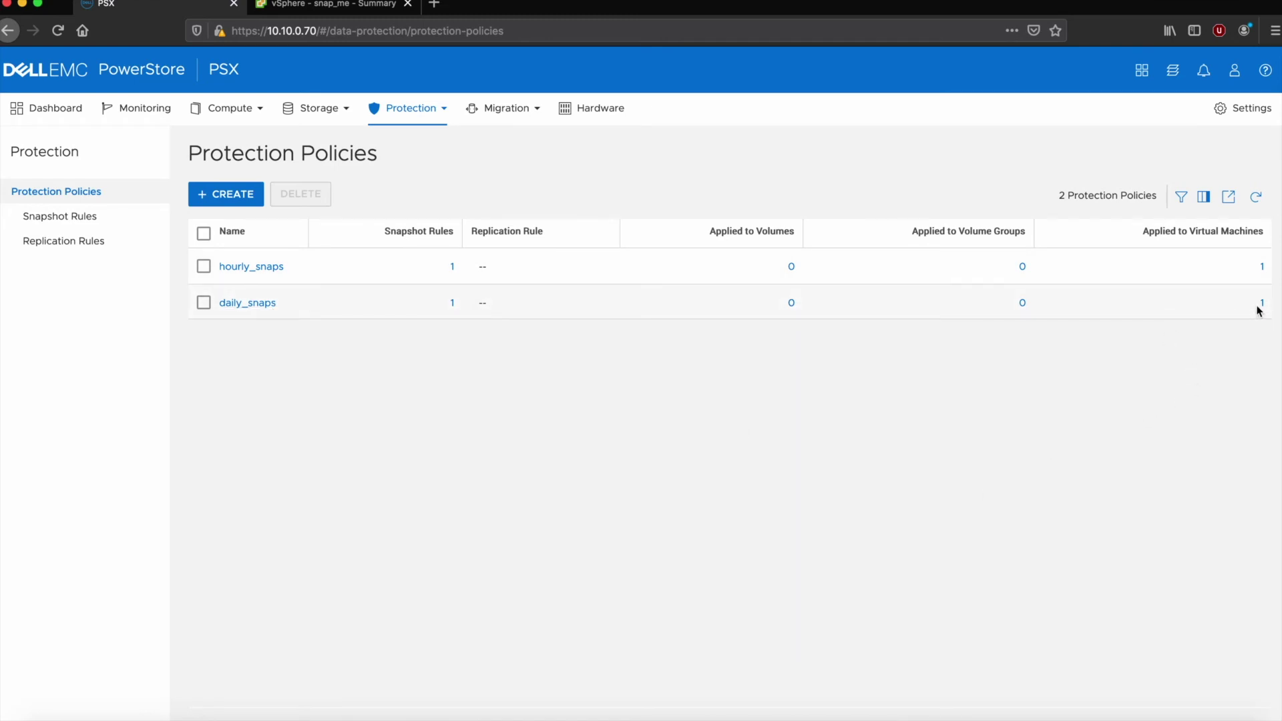
mouse_move(1261, 306)
left_click(519, 115)
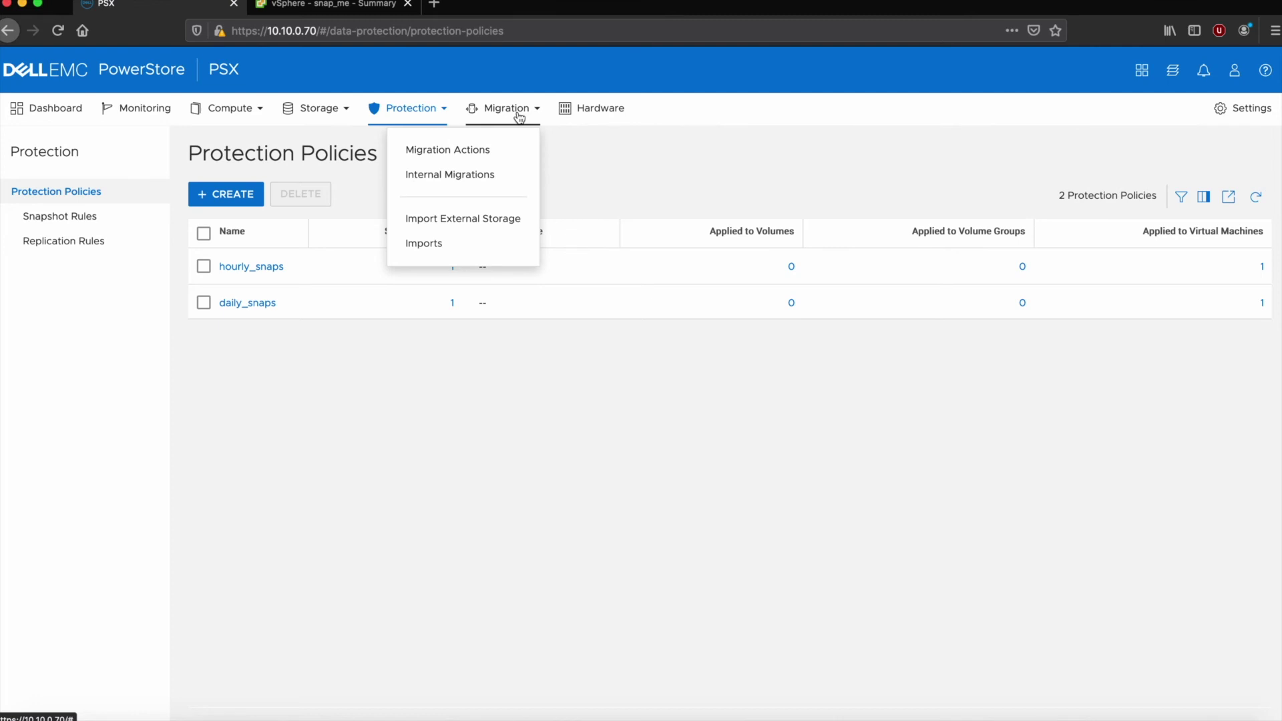
- Show Drive_0_0_1 details in PSX-appliance-1's base enclosure, then go back to Dashboard
left_click(586, 112)
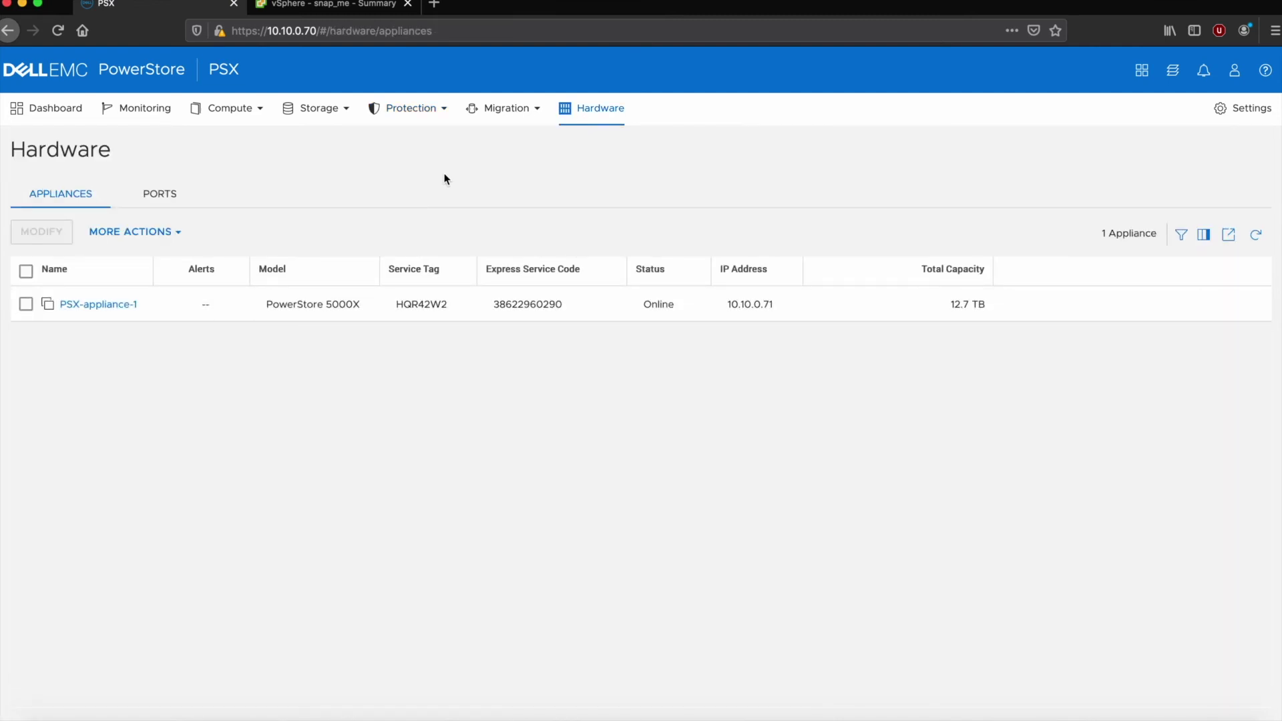
left_click(100, 305)
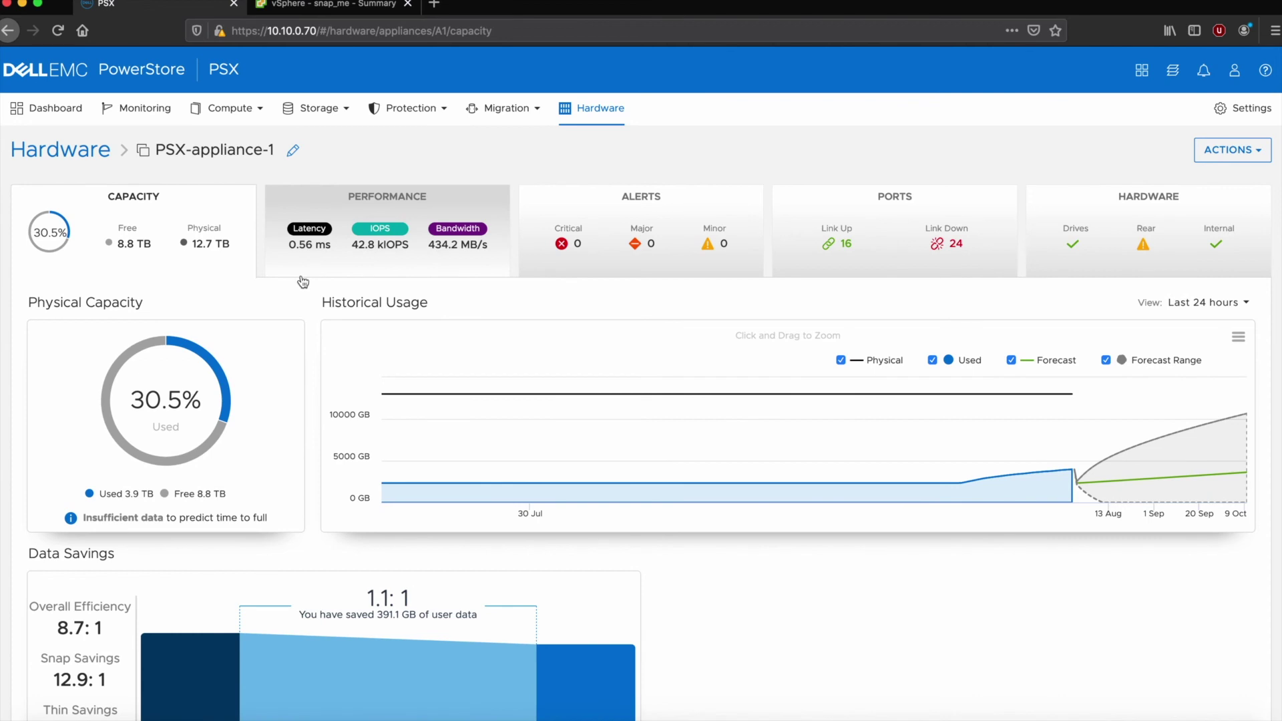
left_click(1075, 209)
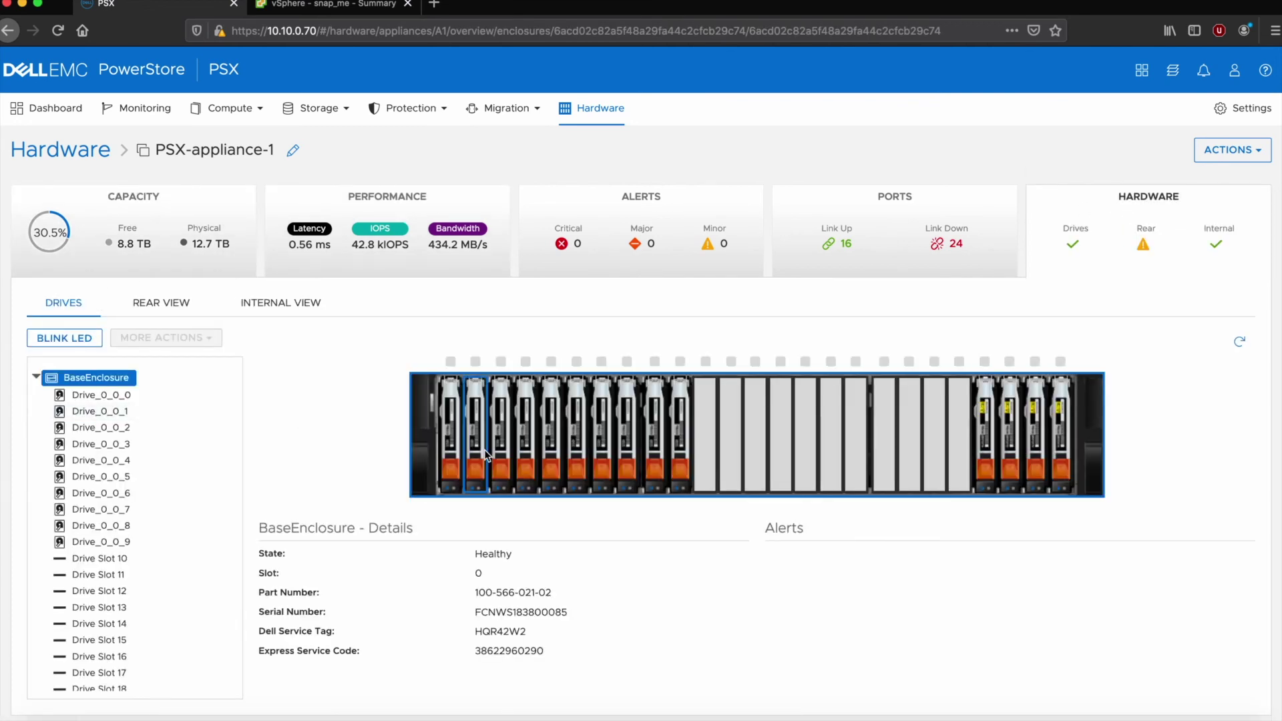
left_click(483, 449)
scroll(422, 624, "down", 1)
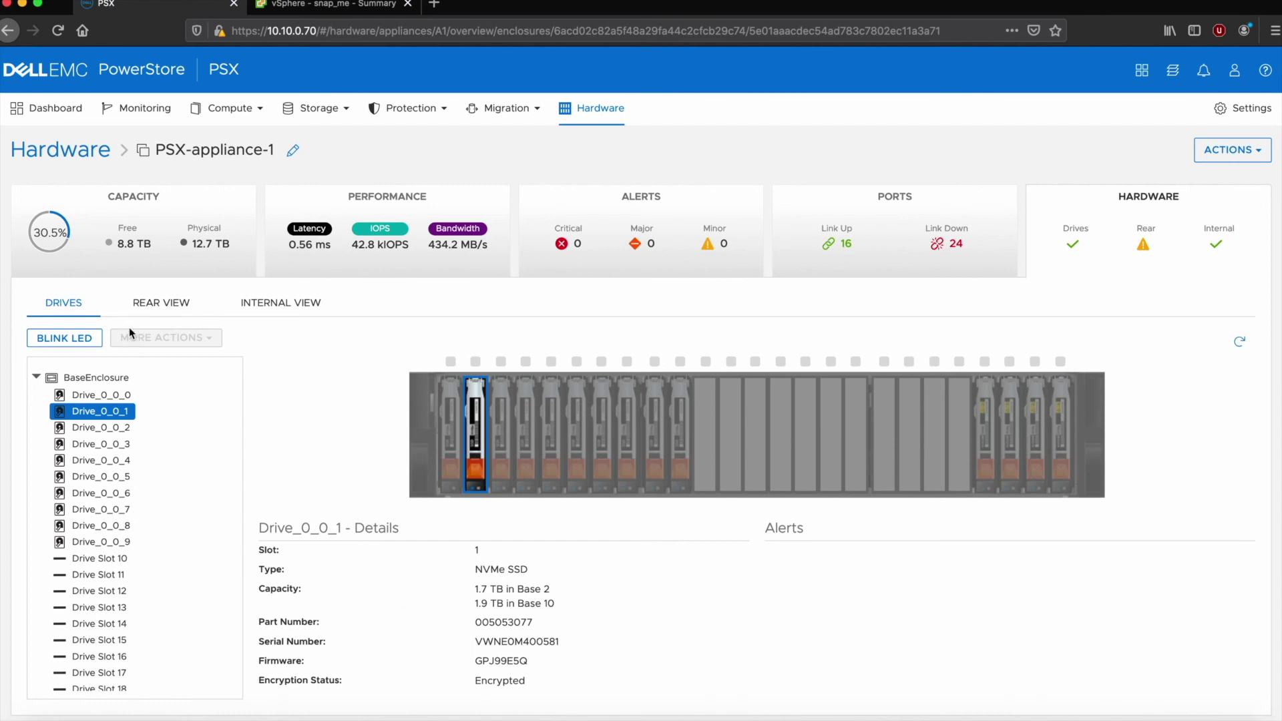
left_click(54, 108)
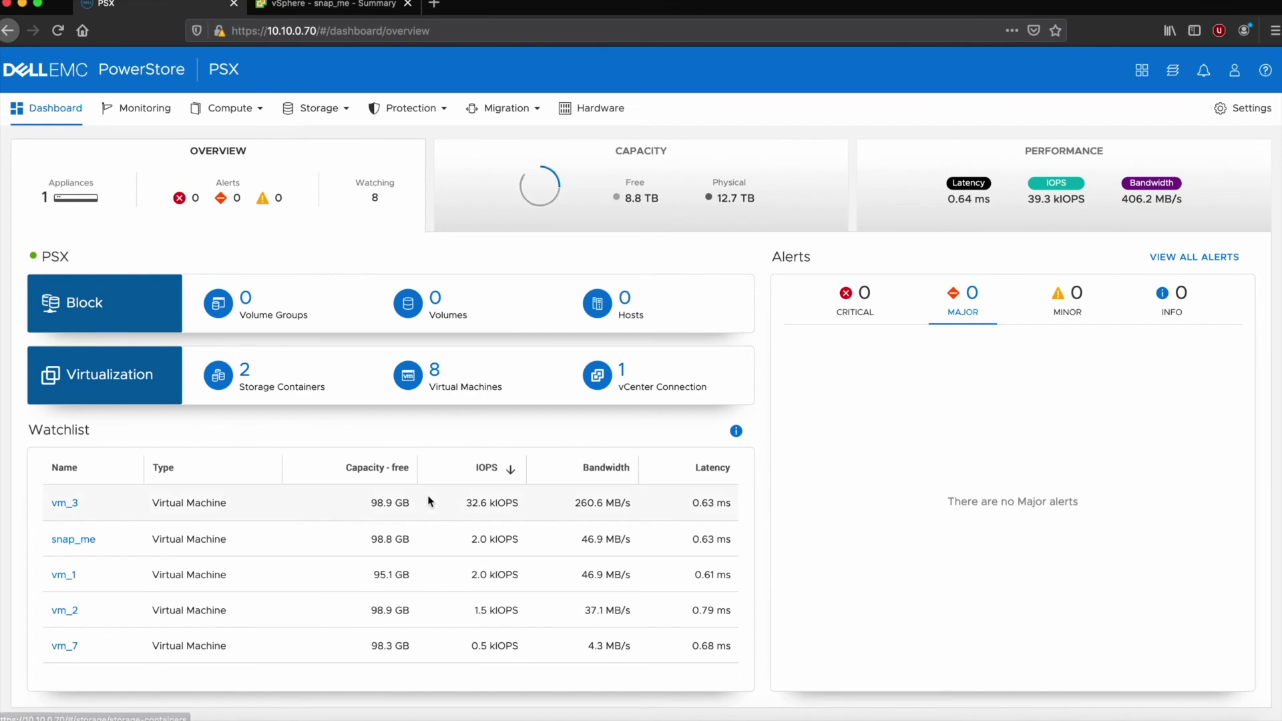